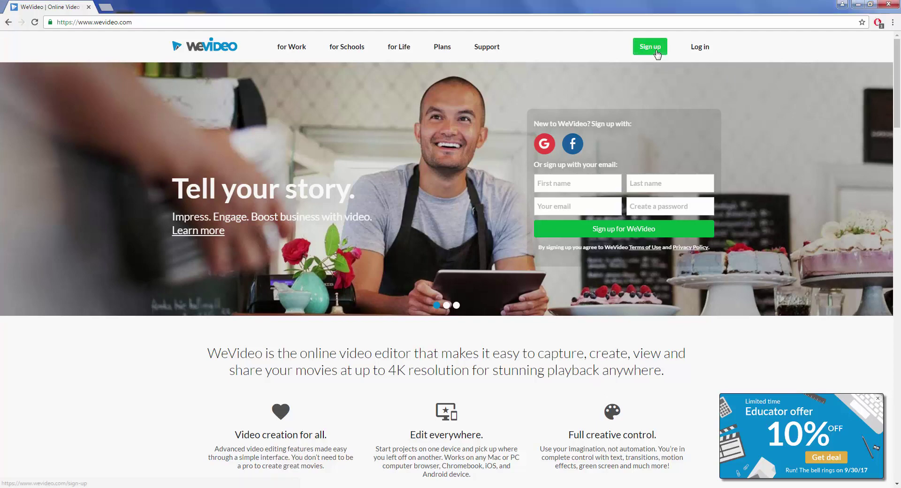
- Open the sign-up page, compare the plans and their features, and choose the Free plan
click(655, 53)
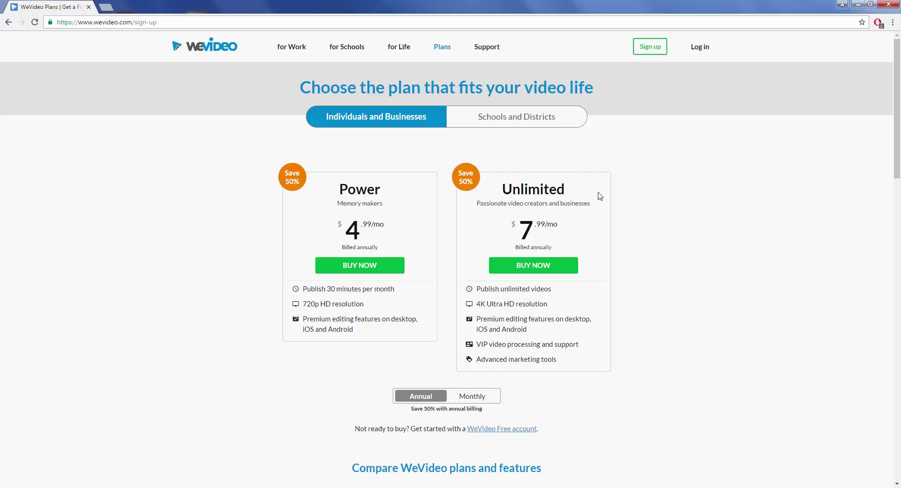
scroll(637, 231, down, 3)
scroll(640, 235, down, 2)
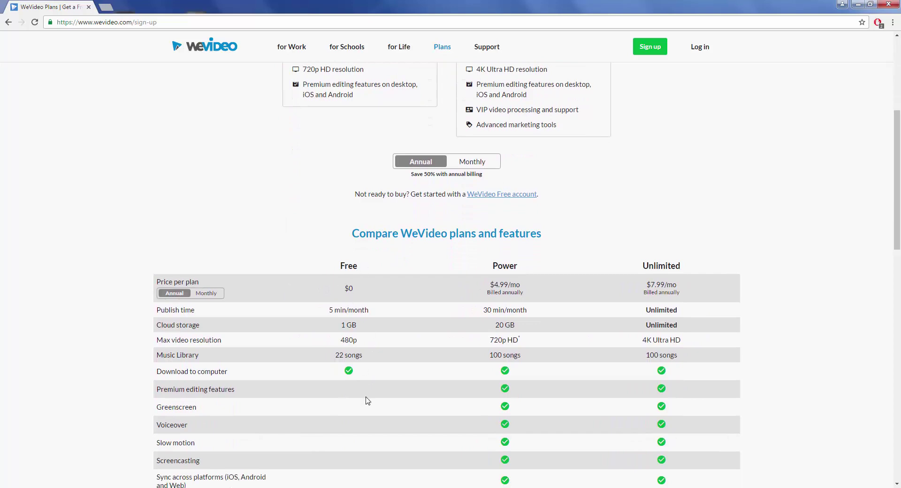
scroll(346, 237, down, 3)
scroll(345, 240, down, 1)
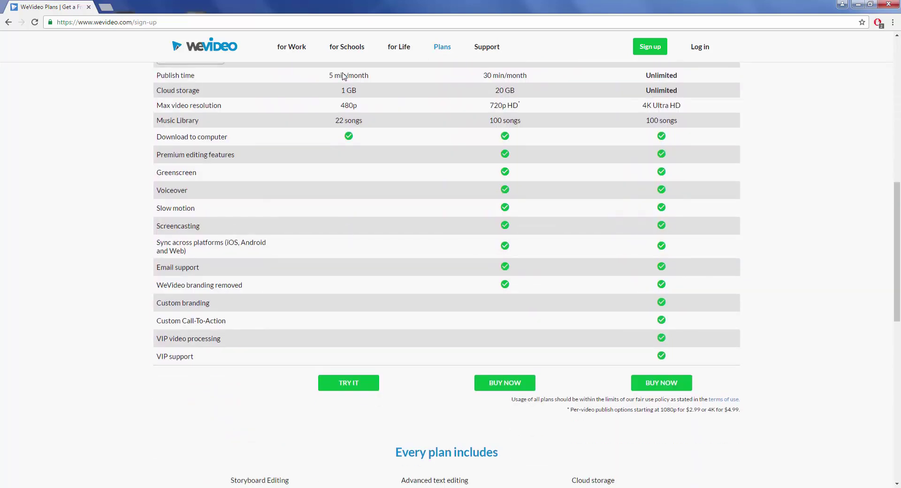
scroll(364, 191, up, 2)
scroll(360, 307, down, 3)
click(354, 334)
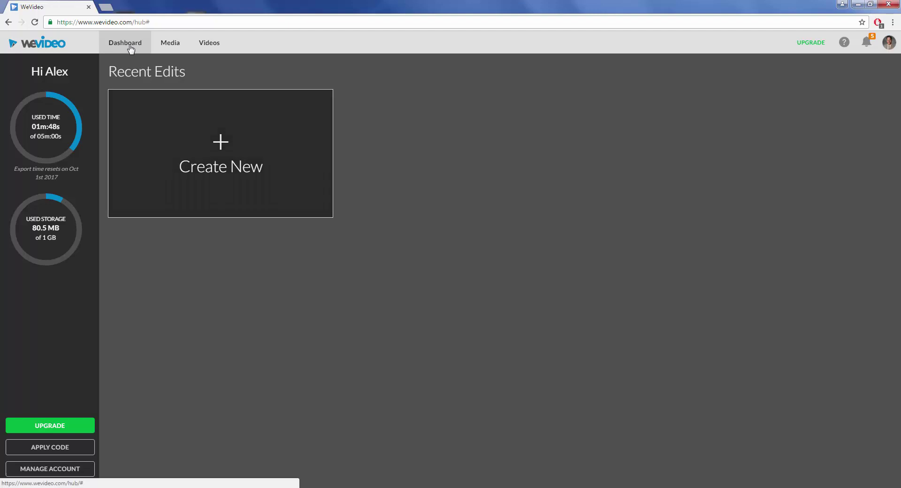
- Create a new video edit and import the file "Windows media player wildlife video" from the Project Folder into the media library
click(226, 149)
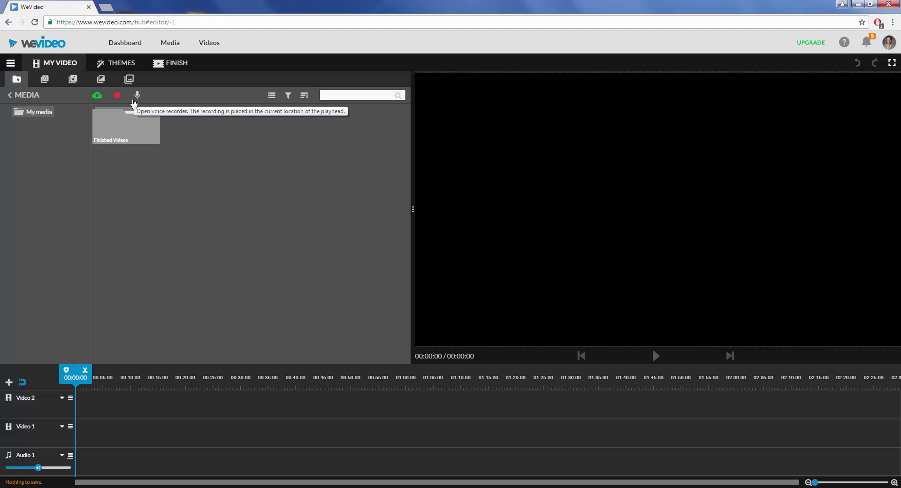
click(97, 96)
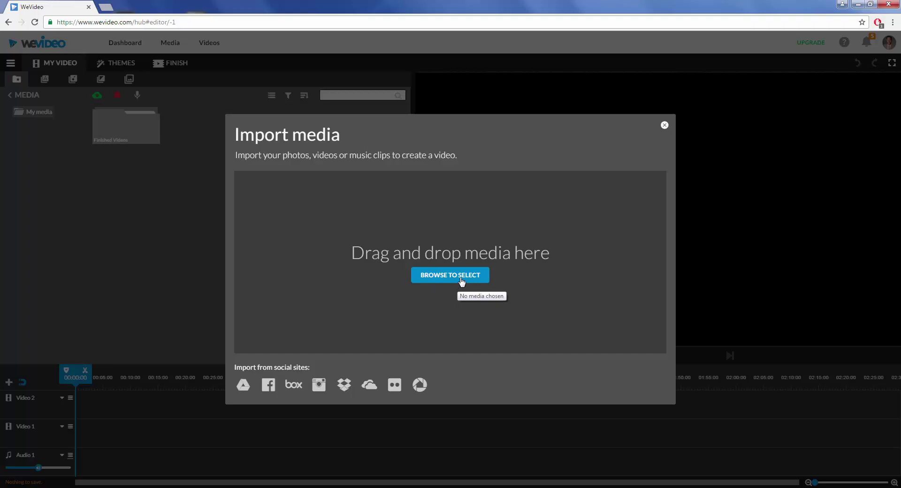
click(461, 280)
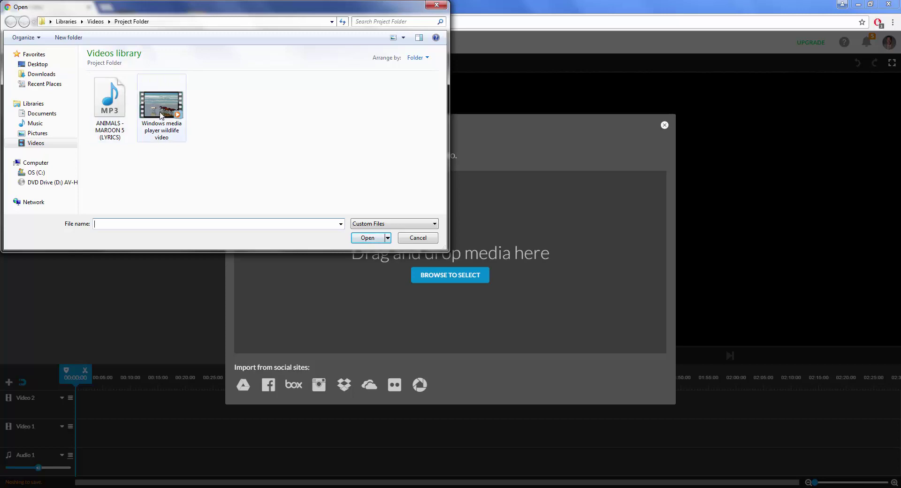
click(160, 116)
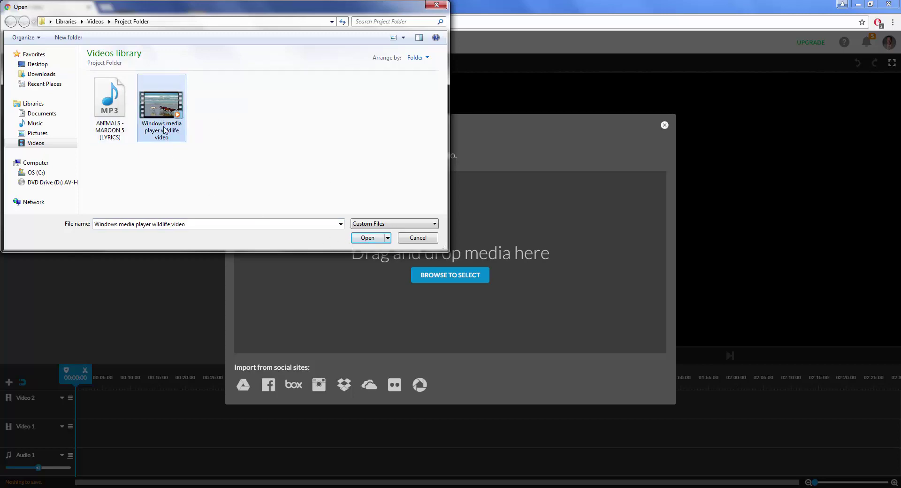
click(379, 239)
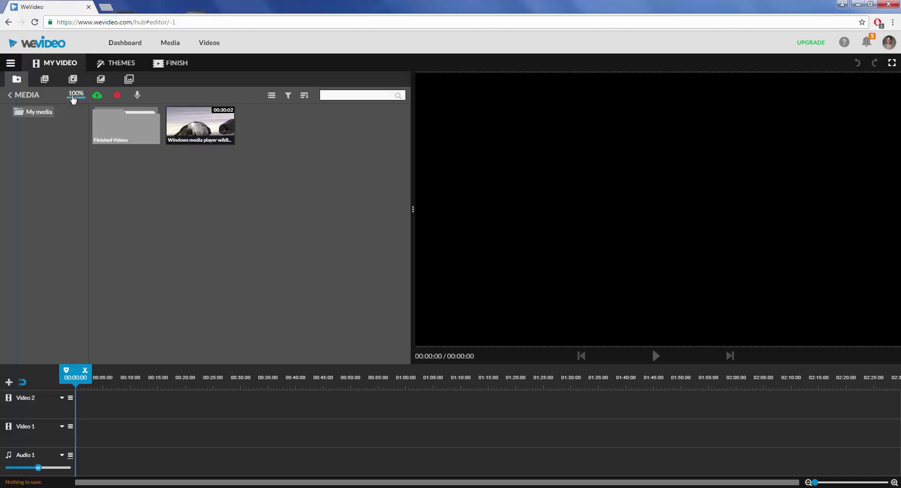
- Place the wildlife video at the start of the Video 1 track and preview its first seconds up to the birds shot
drag(200, 125, 159, 417)
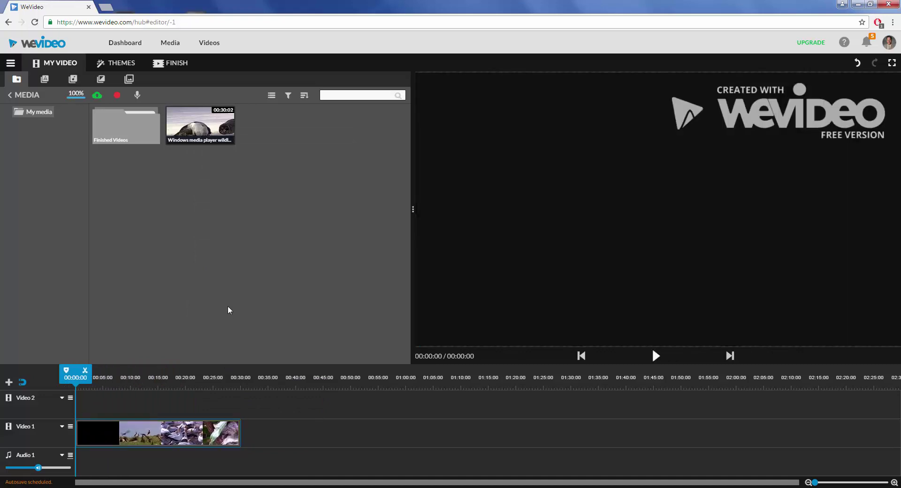
key(space)
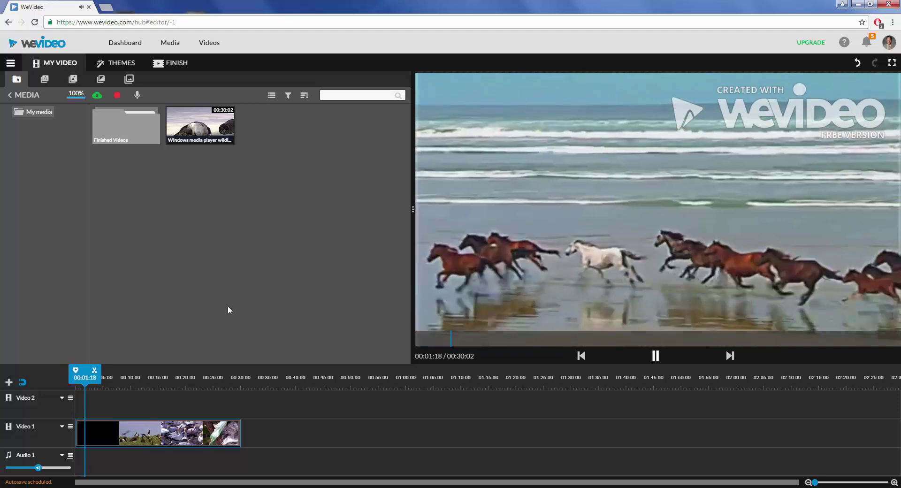
key(space)
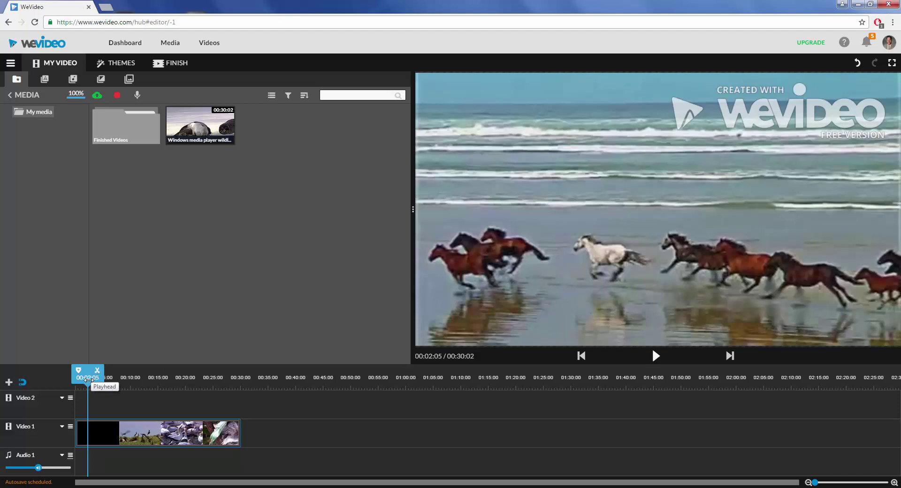
key(space)
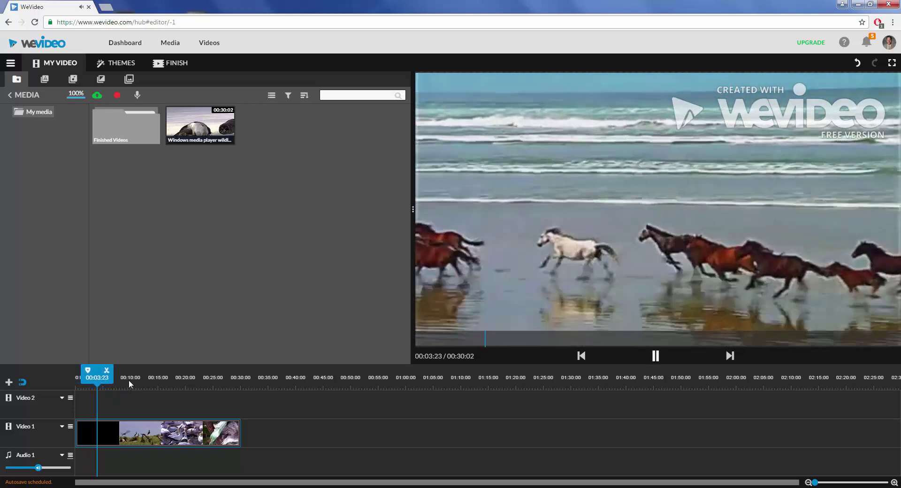
key(space)
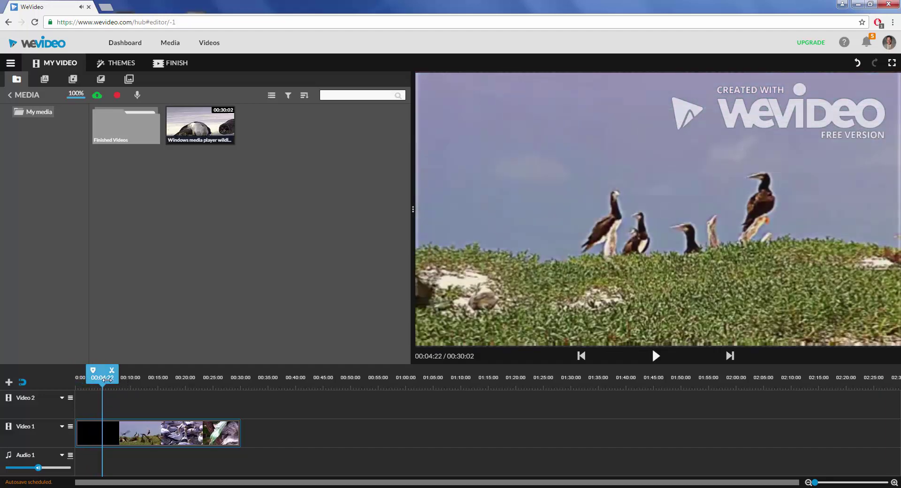
- Split the wildlife clip at 00:04:09, at the change from horses to birds, and select each of the two pieces
drag(106, 380, 100, 379)
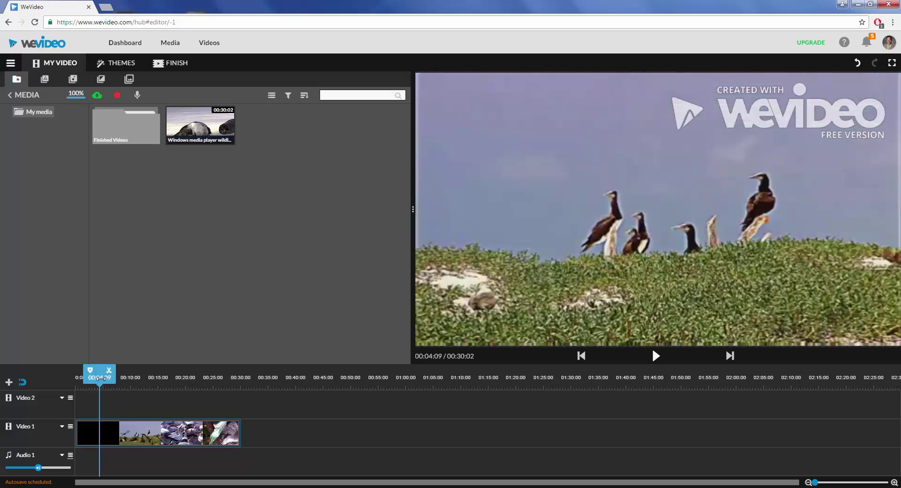
right_click(100, 379)
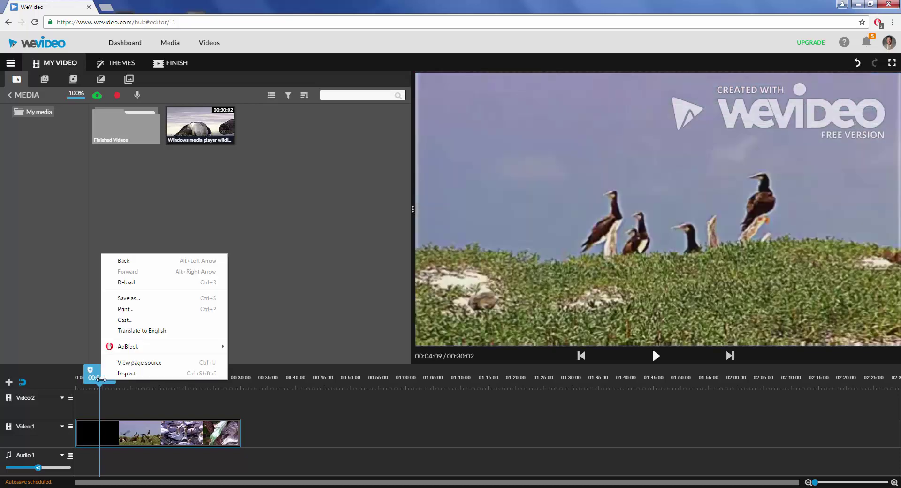
click(285, 319)
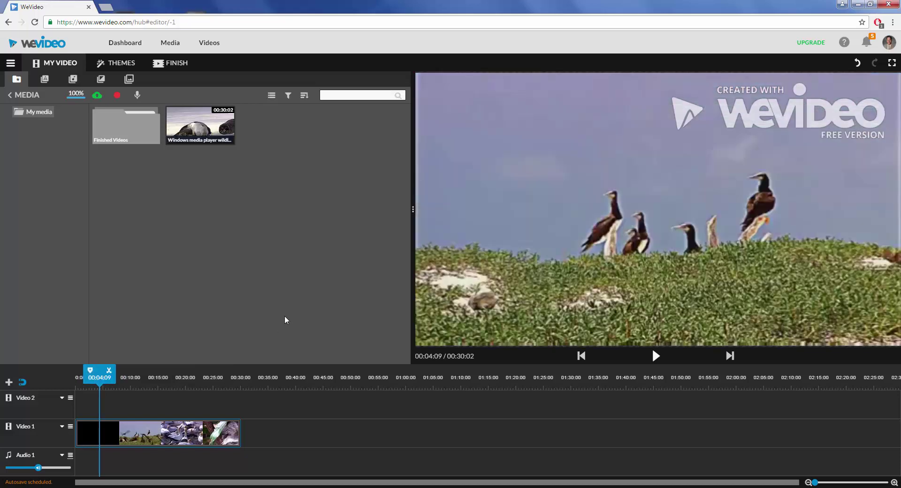
click(111, 374)
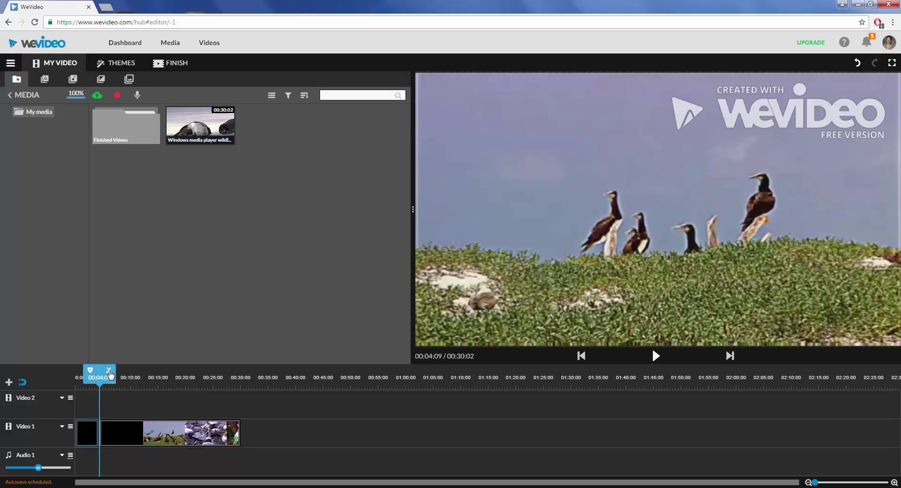
click(89, 430)
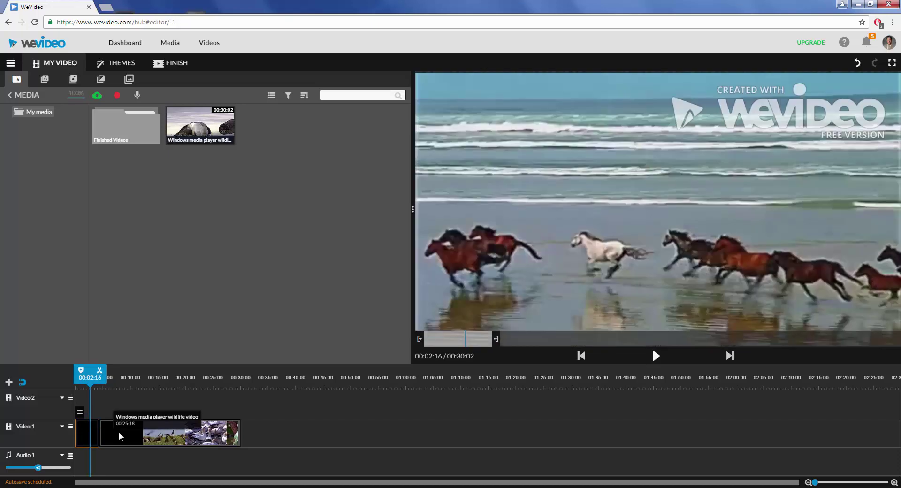
click(119, 432)
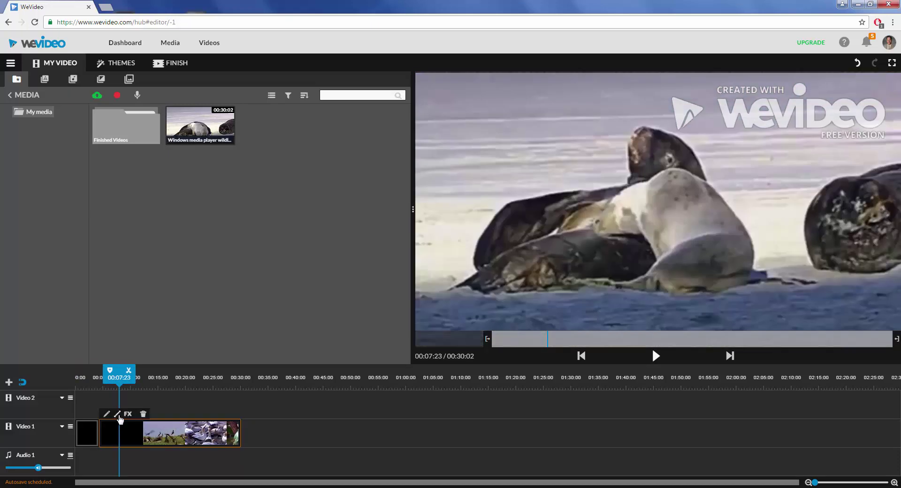
- Split the second piece at 00:07:06, where the seals shot begins, and check the frames around the cut
drag(120, 381, 101, 385)
key(space)
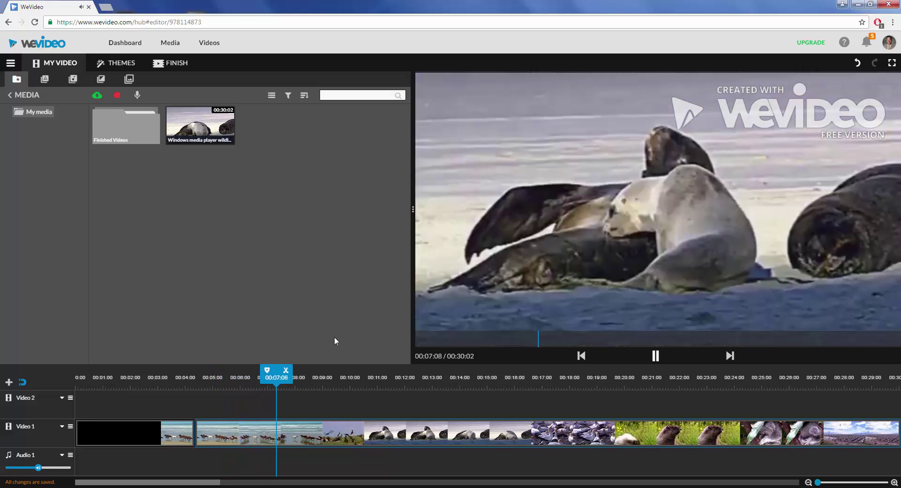
click(296, 431)
drag(291, 381, 274, 387)
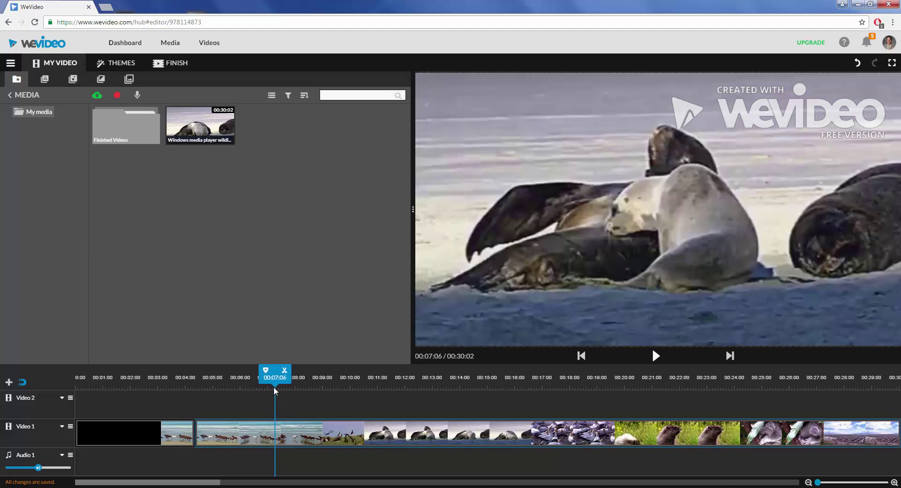
click(274, 387)
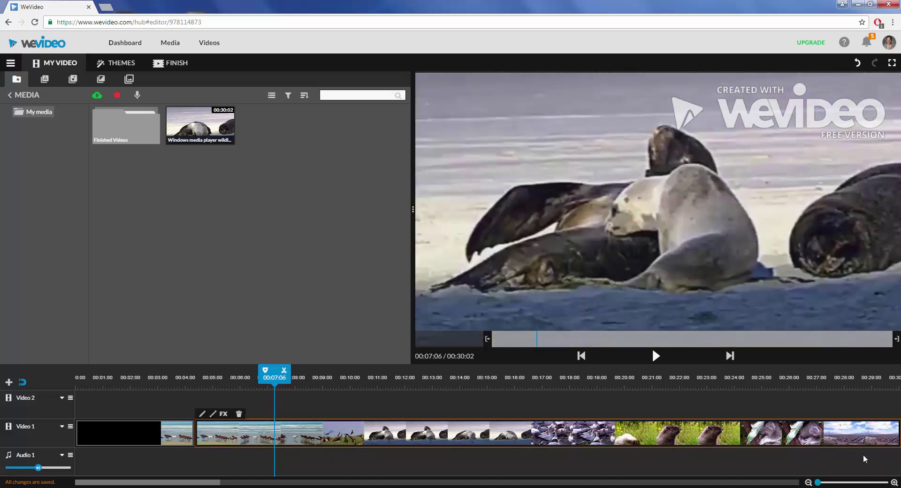
drag(817, 481, 821, 482)
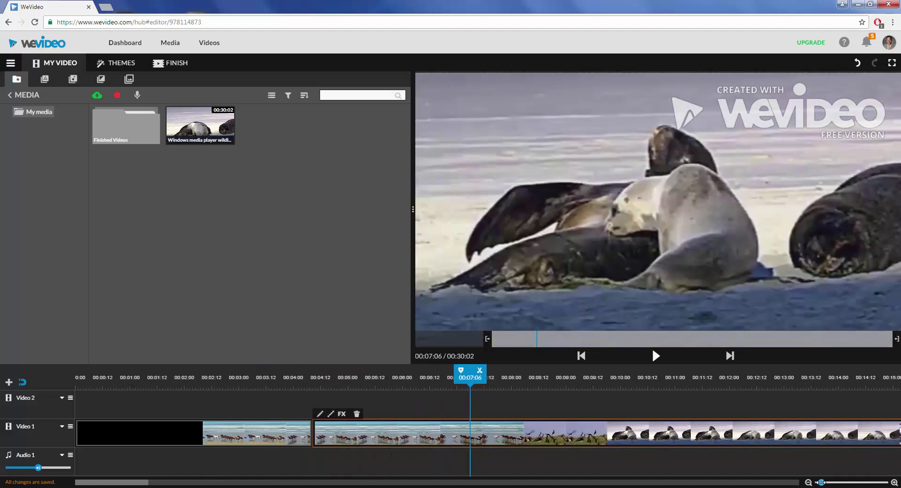
drag(469, 379, 469, 380)
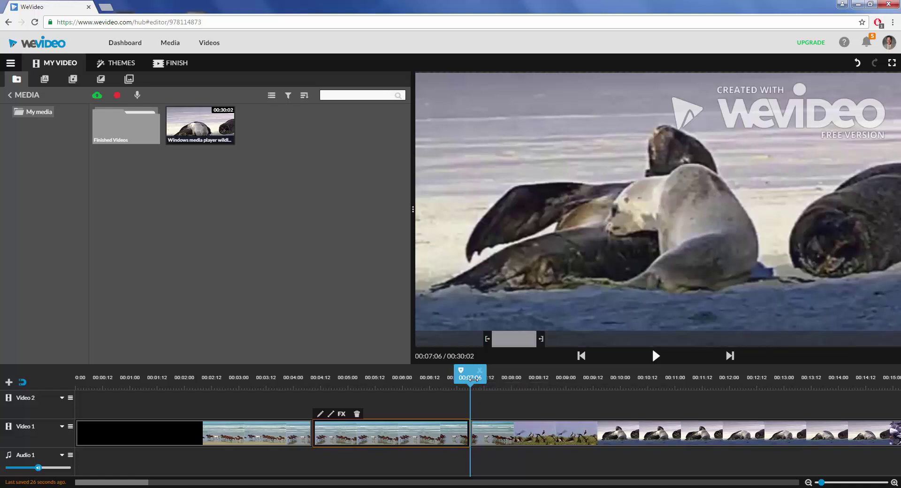
drag(474, 378, 469, 381)
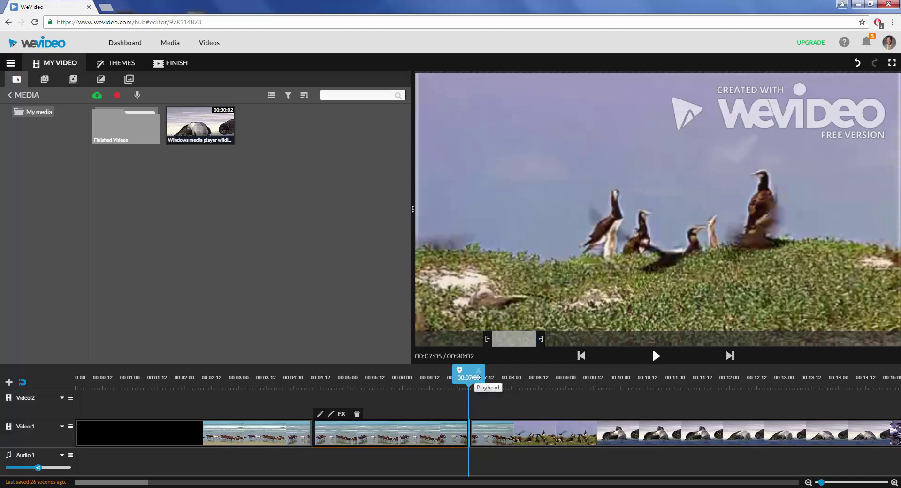
drag(475, 377, 478, 377)
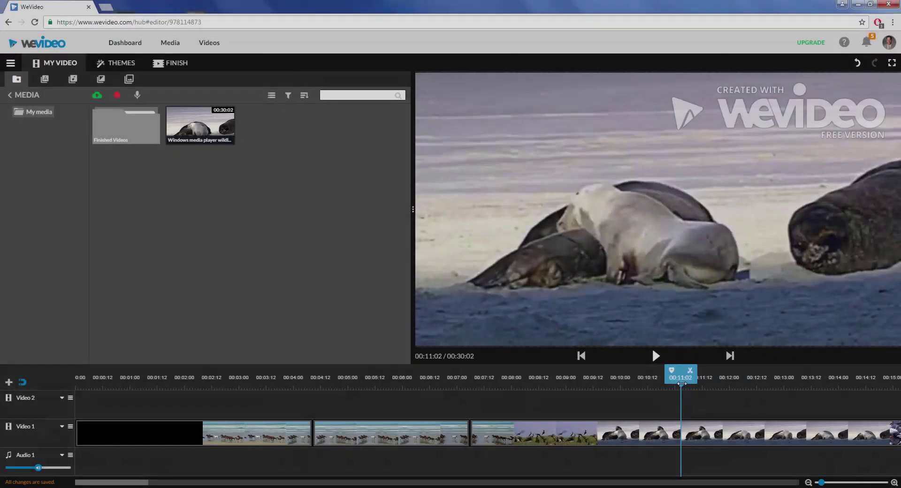
- Split the piece containing the seals at 00:11:23, where the shot of the flock of white birds begins
drag(681, 384, 682, 380)
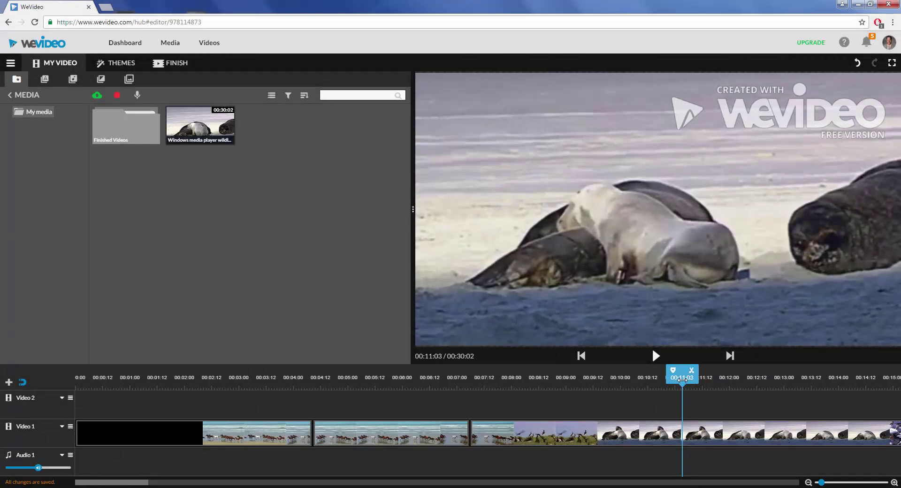
click(667, 421)
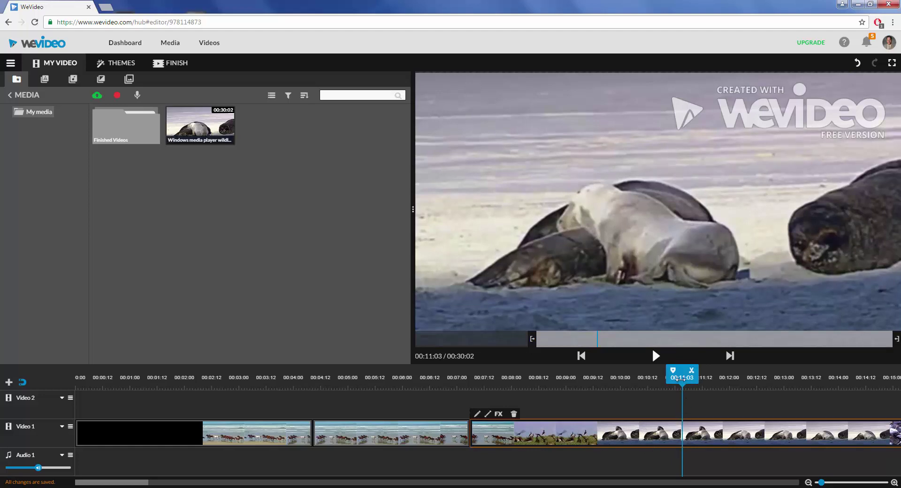
drag(681, 377, 723, 377)
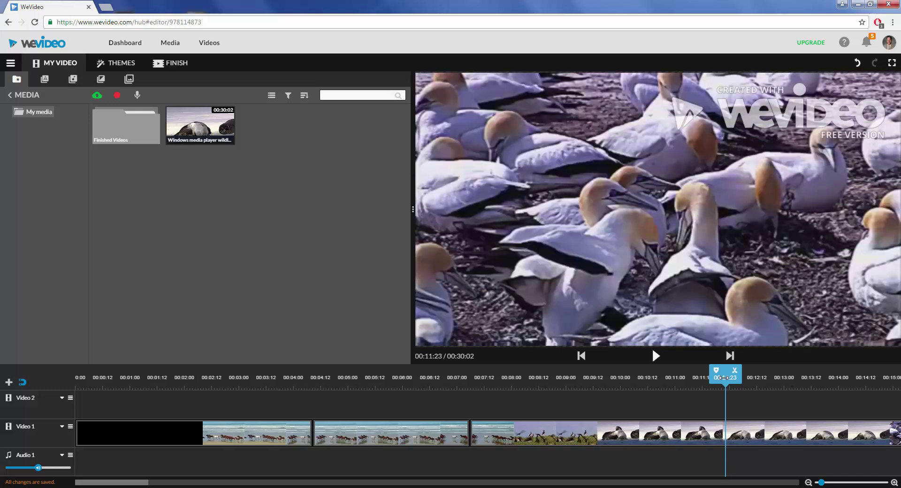
click(734, 370)
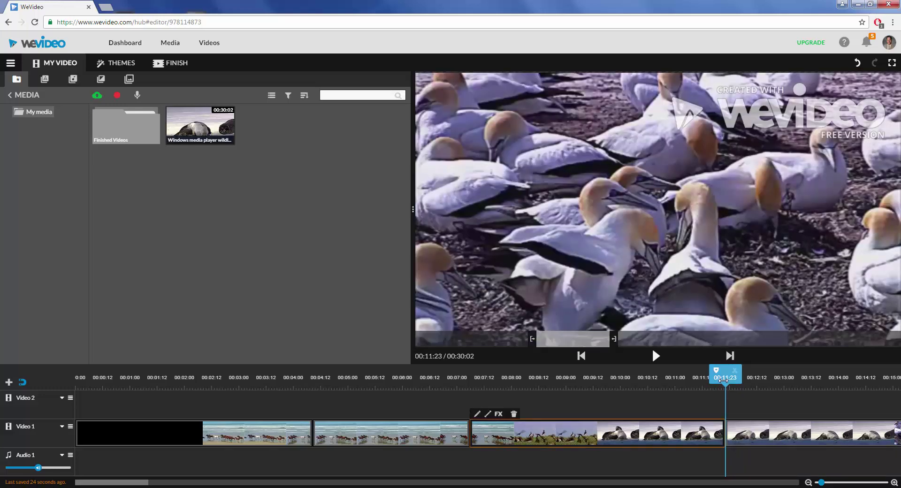
drag(723, 377, 755, 377)
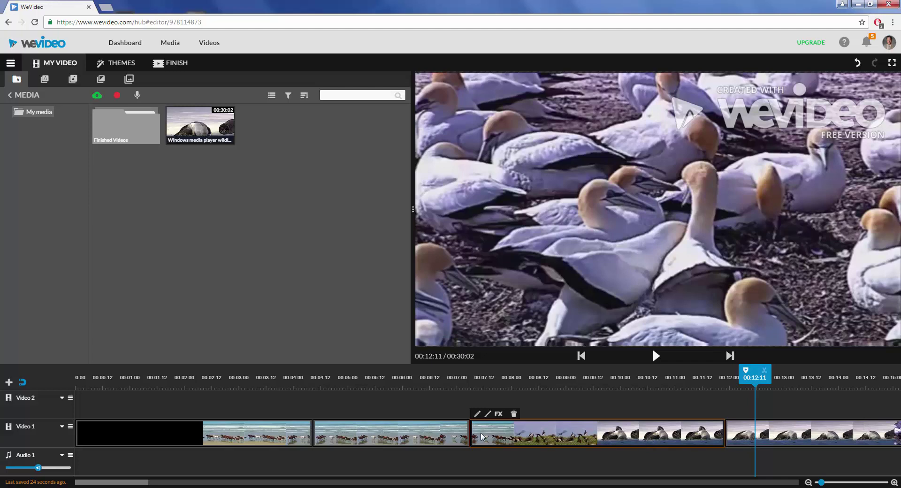
- Split the remaining footage at its shot changes, with the last cut at 00:24:18, and check the first two pieces on the timeline
click(773, 431)
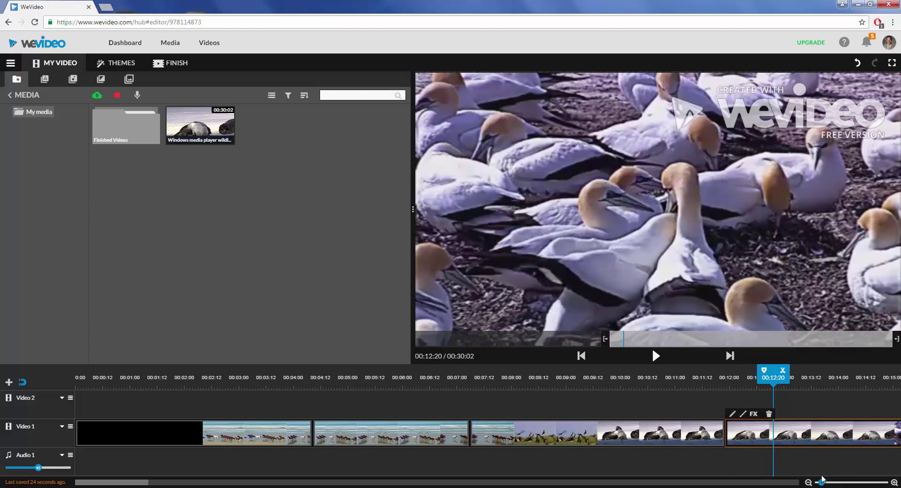
drag(821, 482, 818, 482)
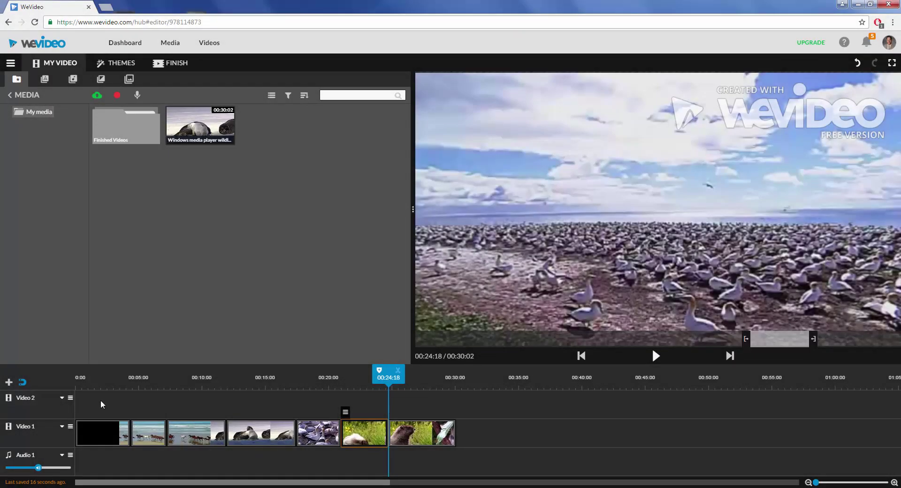
click(106, 434)
click(141, 433)
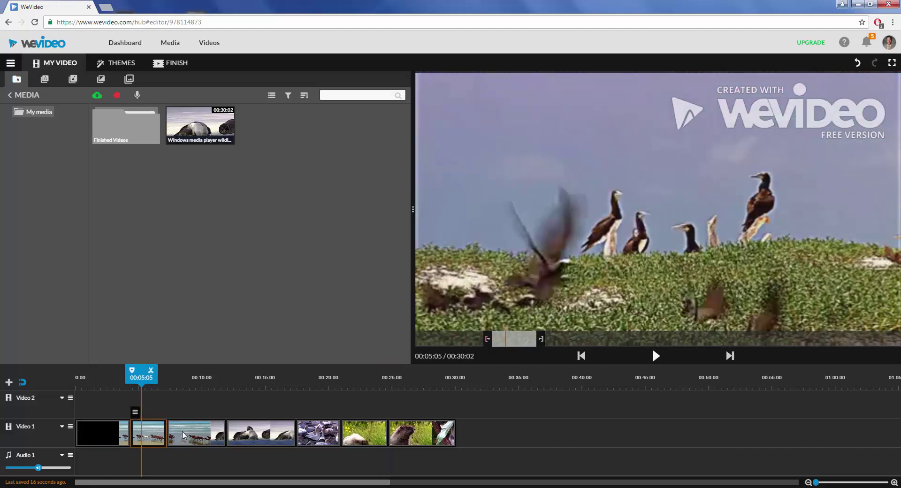
- Check the frames of the remaining split pieces along the Video 1 track, through to the last piece
click(183, 434)
click(249, 433)
click(325, 432)
click(362, 432)
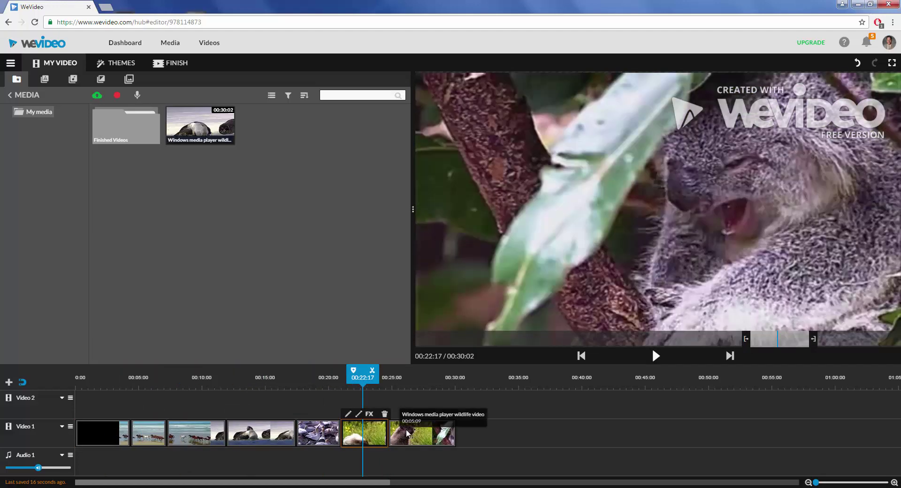
click(406, 432)
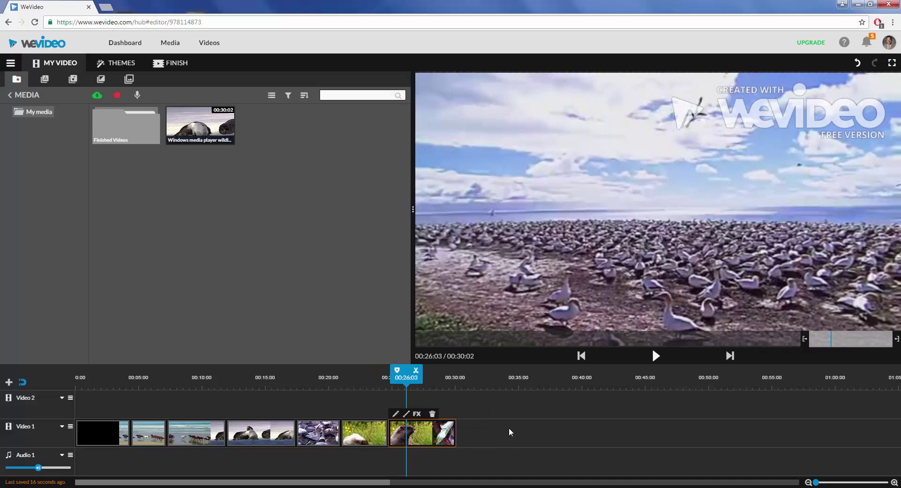
click(106, 427)
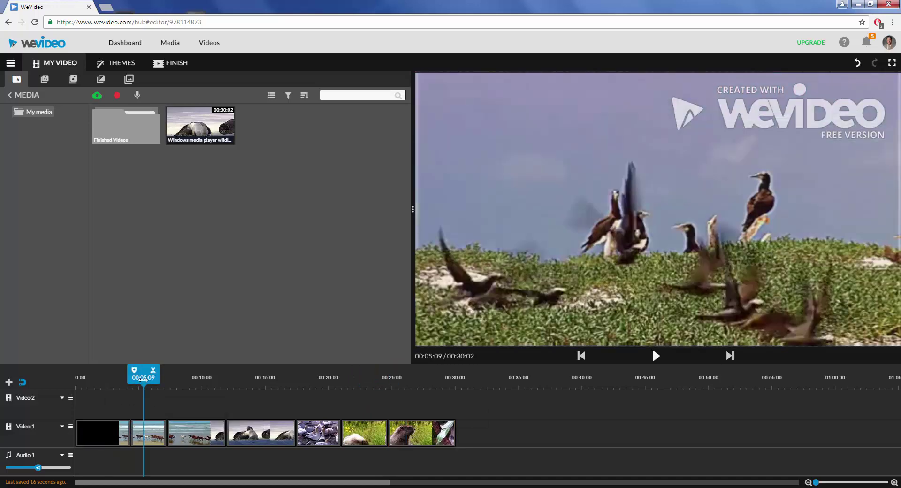
- Delete the second piece, with the birds taking off from the grass, and the piece with the close-up of the white birds
click(155, 435)
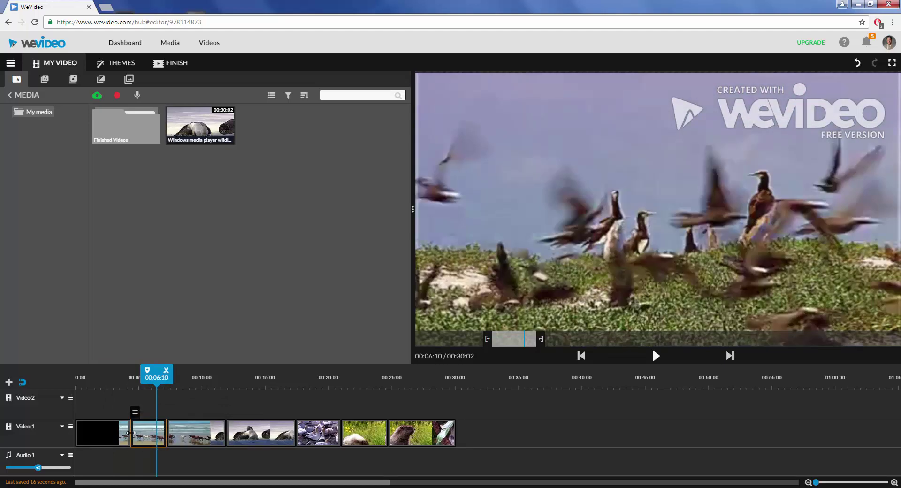
key(Delete)
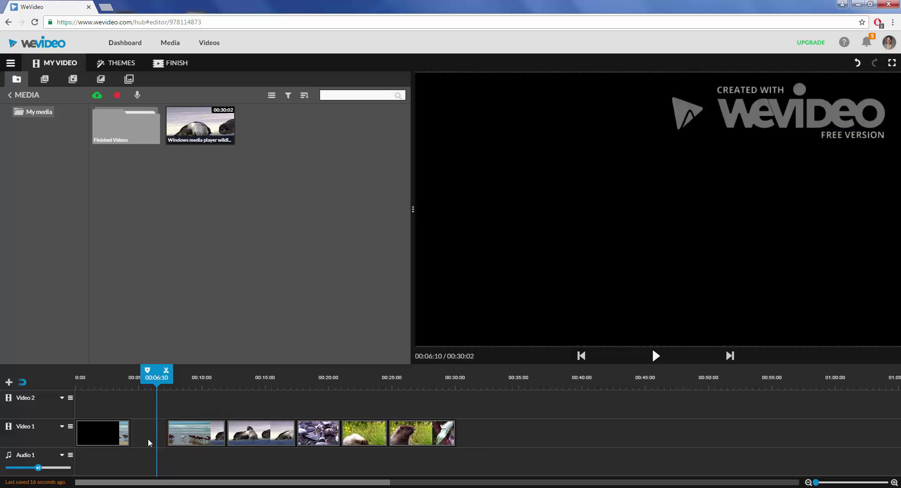
click(196, 433)
click(259, 431)
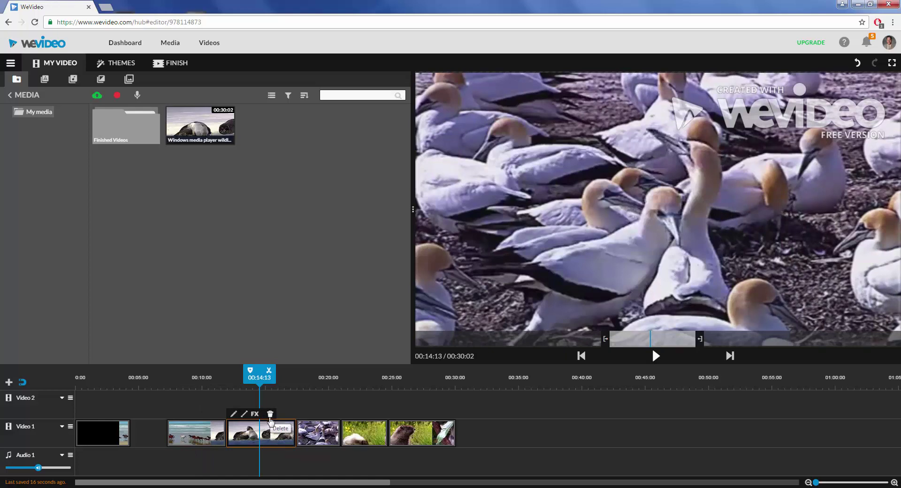
click(270, 414)
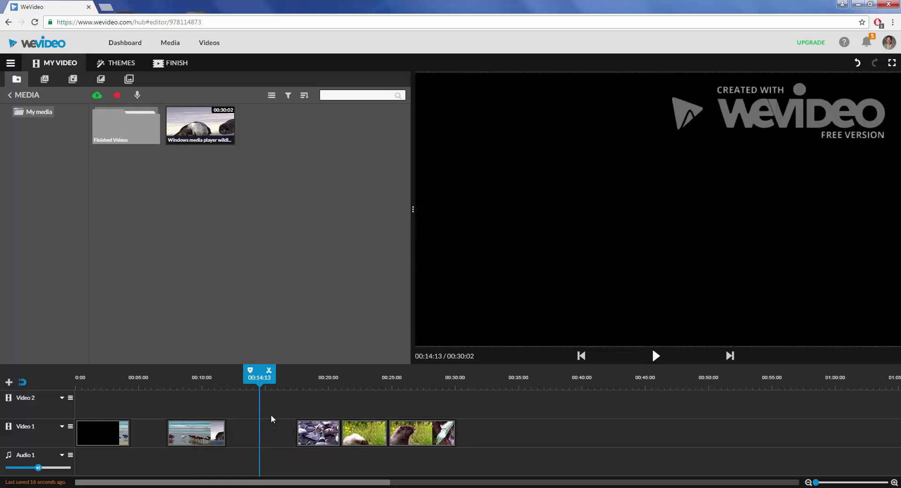
- Check the last three pieces and delete the final one, showing the flock of white birds by the sea
click(322, 435)
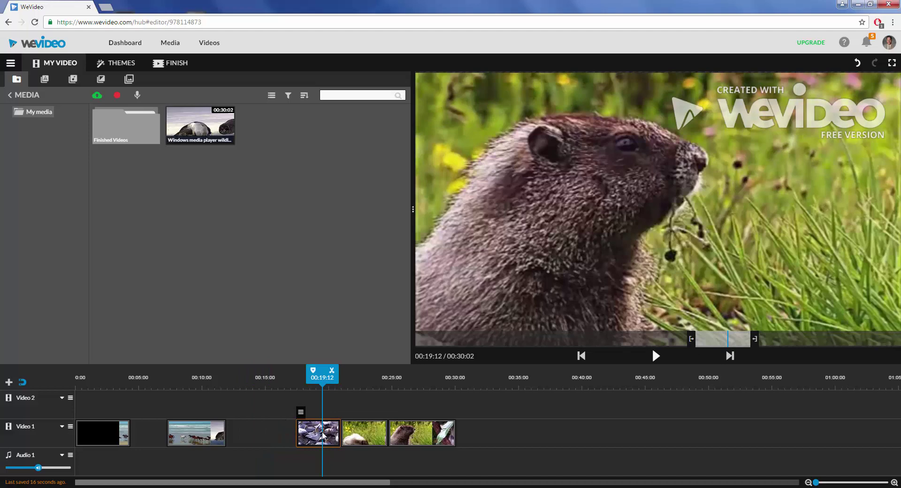
click(364, 437)
click(416, 435)
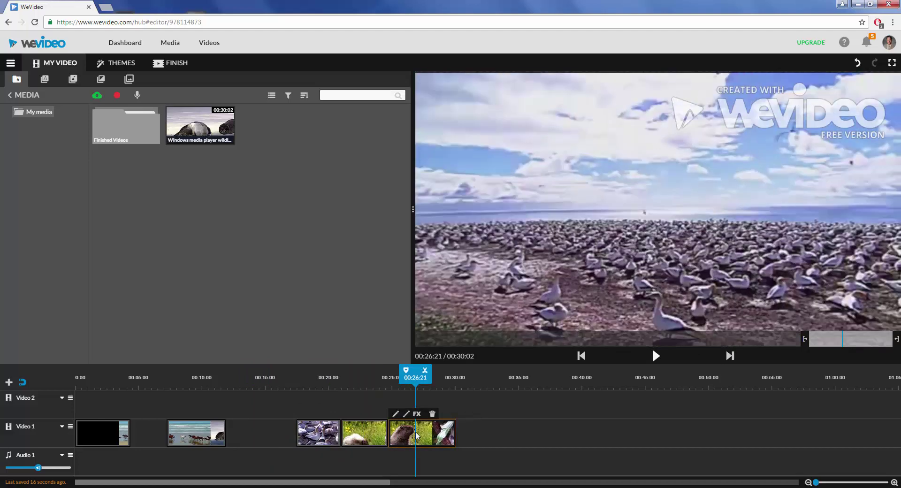
key(Delete)
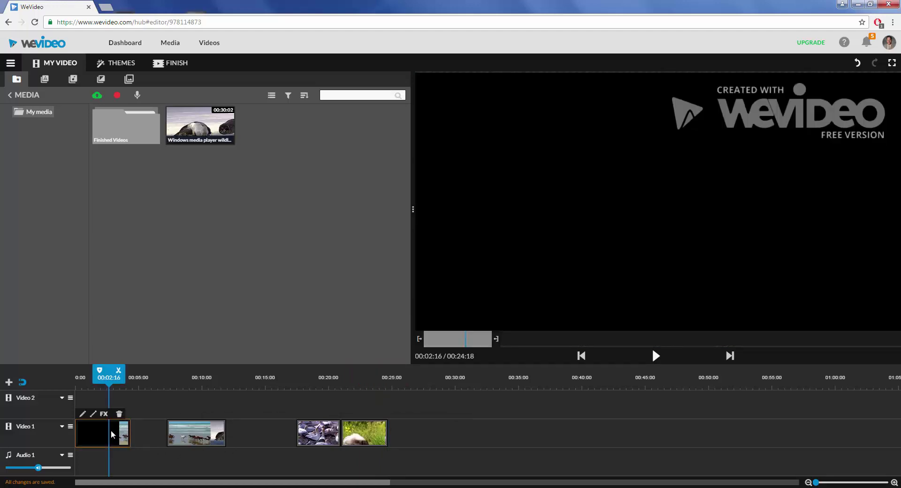
- Close the gaps between the four remaining pieces and shift them together to start at about 00:08:02
drag(111, 430, 144, 432)
drag(317, 432, 247, 434)
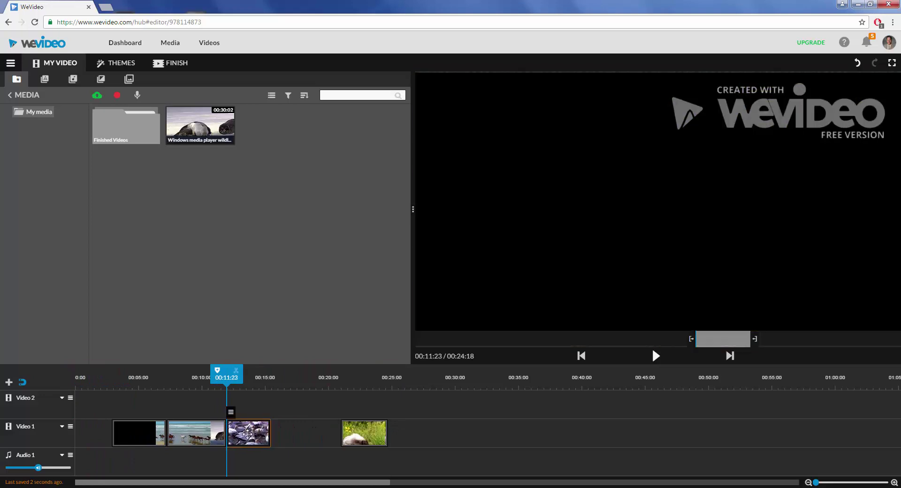
drag(357, 432, 287, 431)
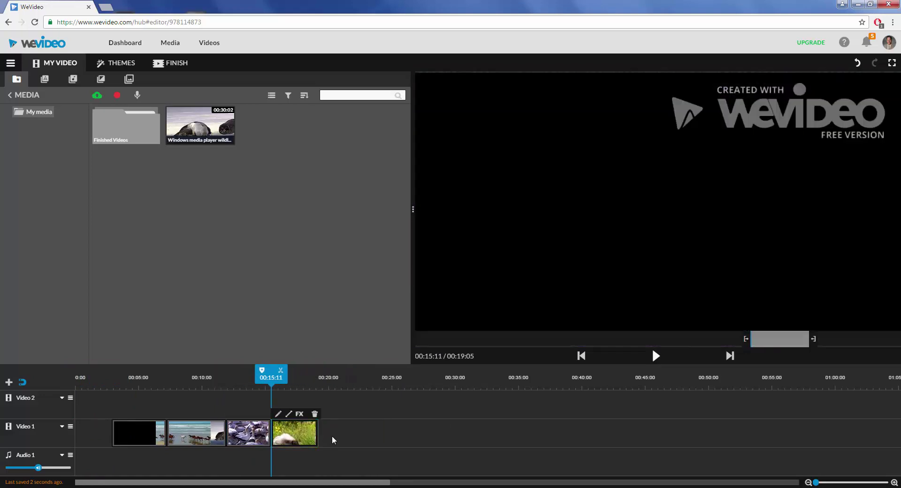
drag(131, 402, 317, 443)
drag(248, 430, 315, 430)
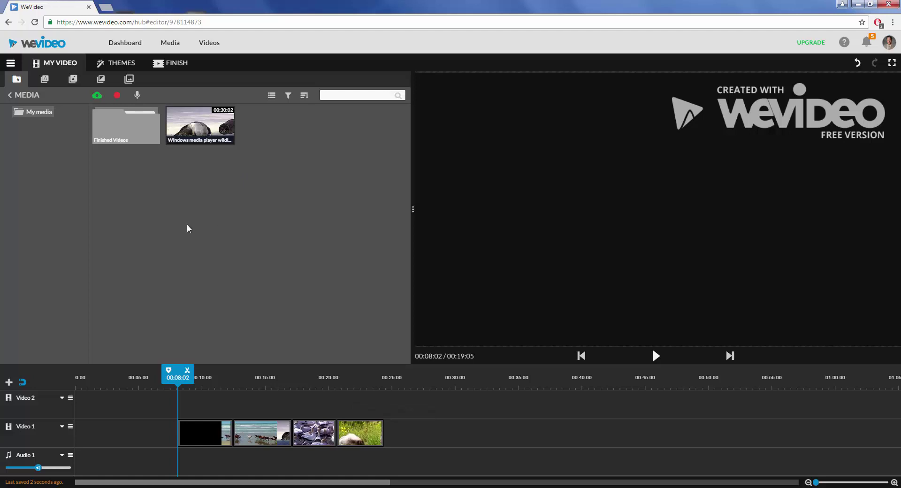
- Look through the motion titles and place the static Text title at the start of the Video 1 track
click(48, 84)
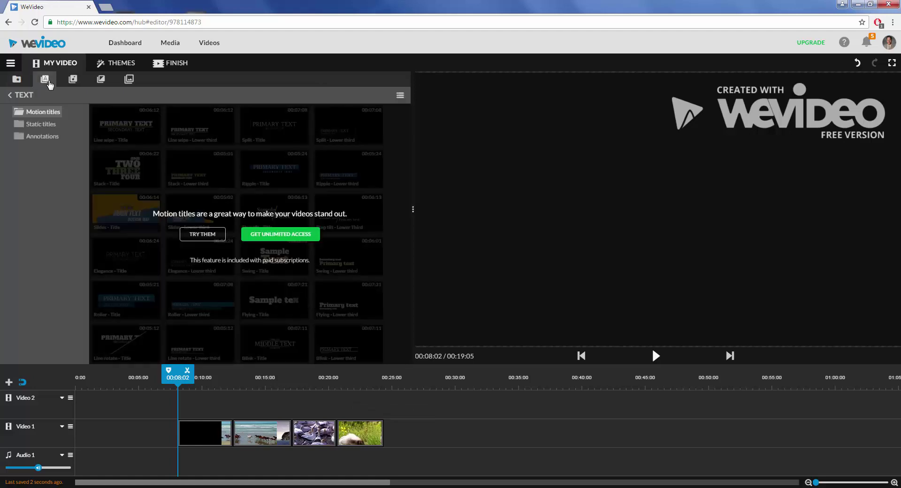
click(202, 234)
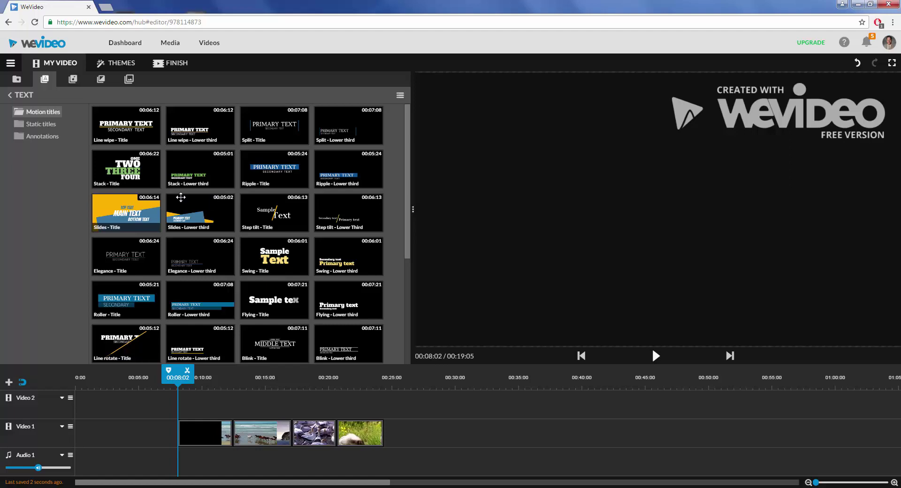
click(10, 96)
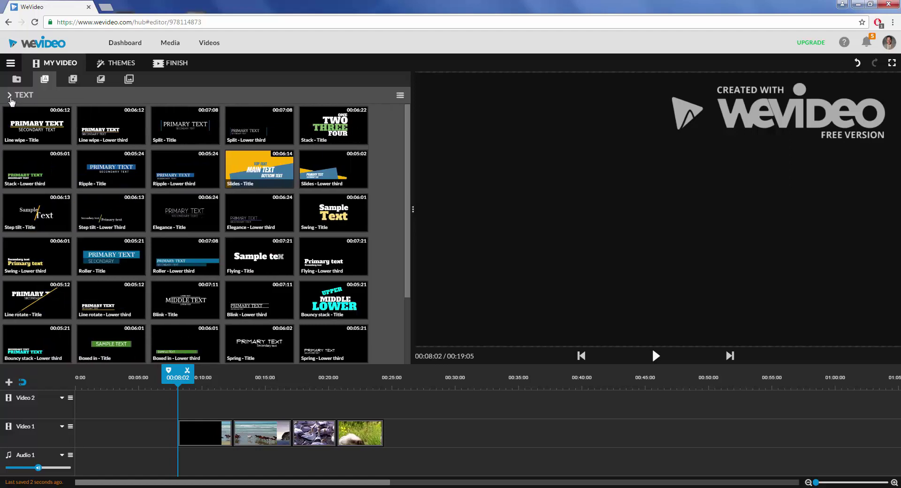
click(9, 96)
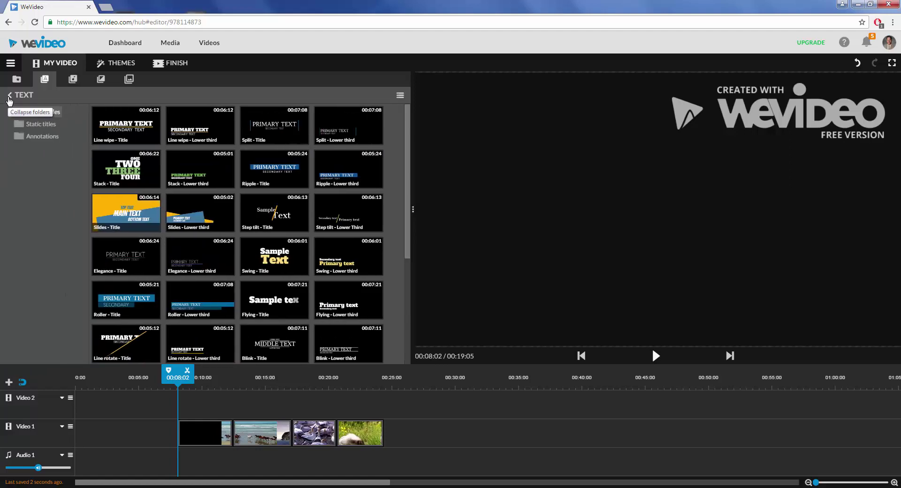
click(41, 125)
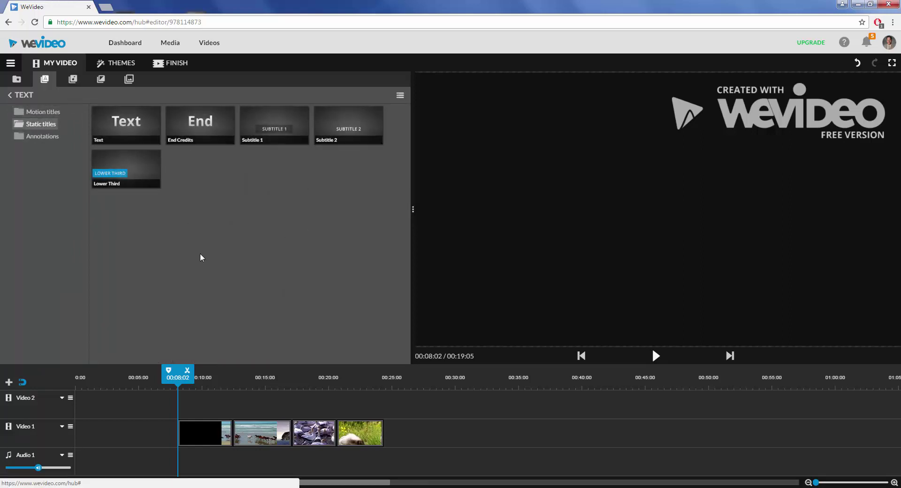
drag(125, 122, 87, 437)
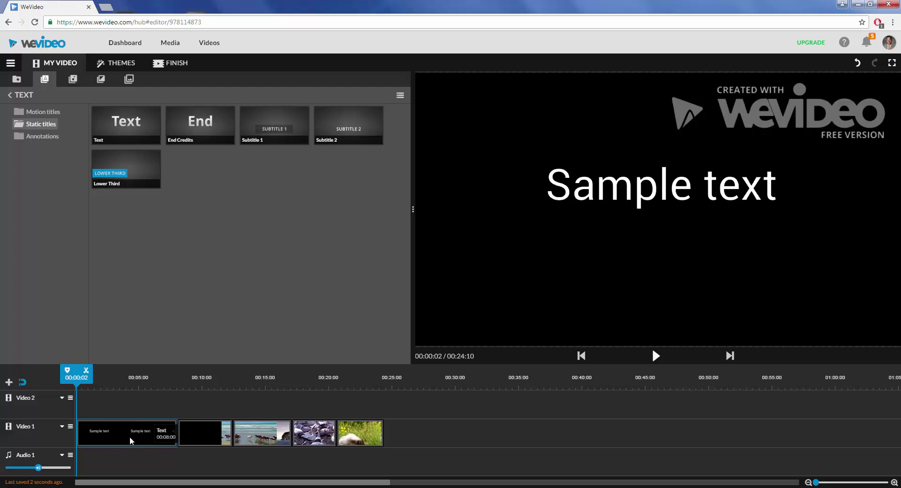
- Replace the title's sample text with "Wildlife" and, below it, "Wild animals collectively; the native fauna (and sometimes flora) of a region"
click(129, 436)
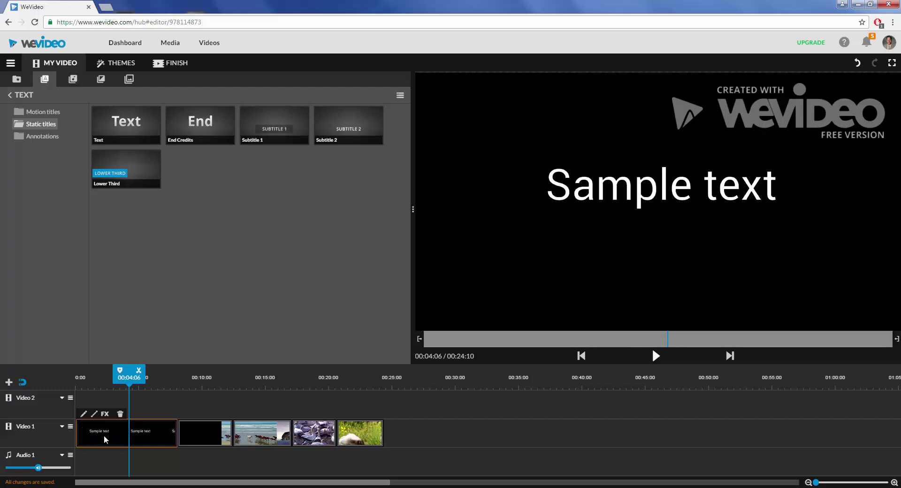
click(84, 415)
click(66, 133)
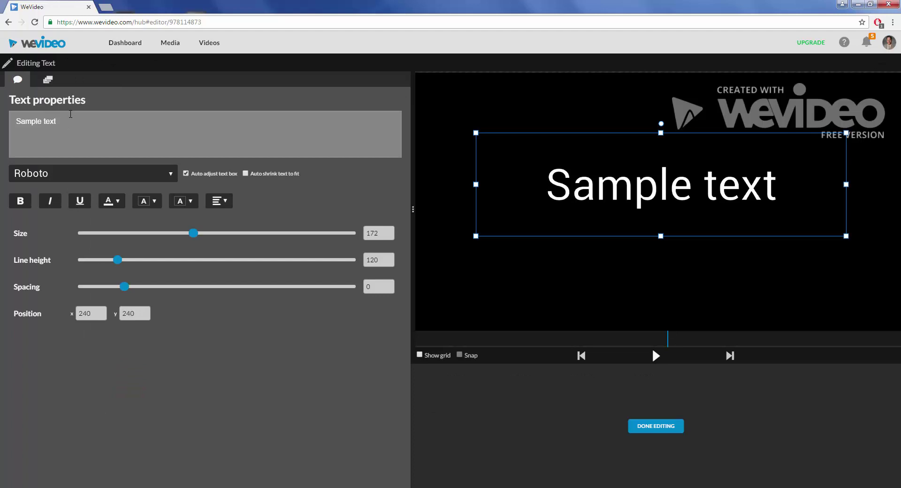
drag(70, 114, 1, 124)
text(Wildlife)
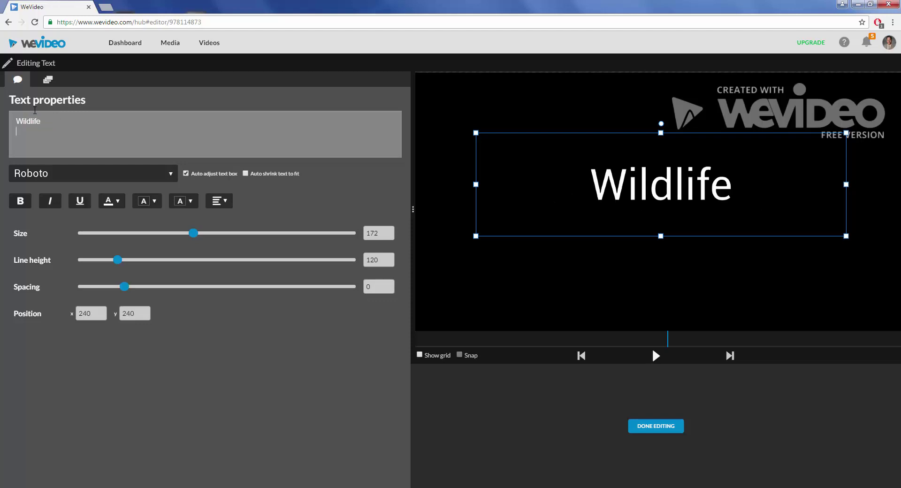
key(Return)
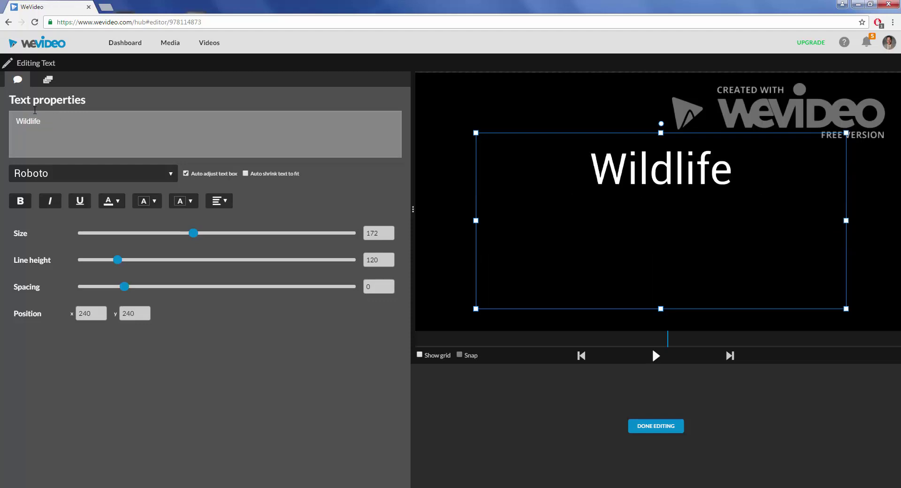
text(wild animals collectively; the native fauna (and sometimes flora) of a region)
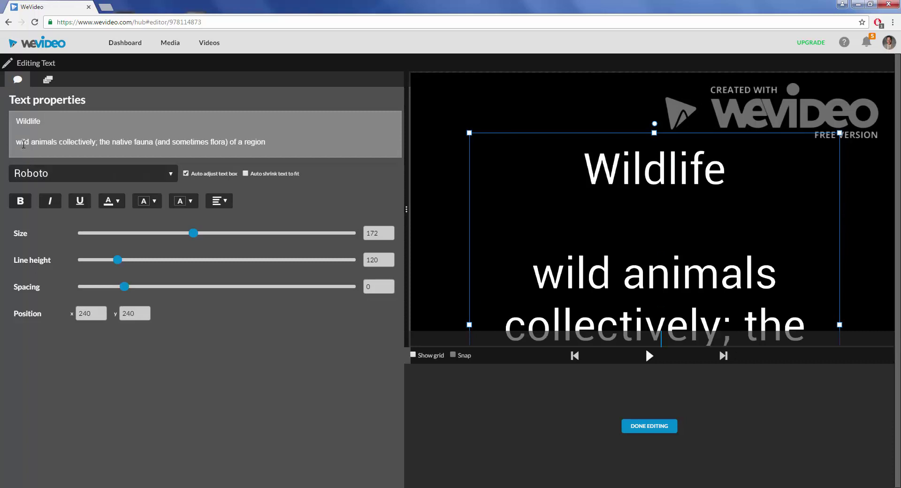
drag(22, 143, 16, 142)
text(W)
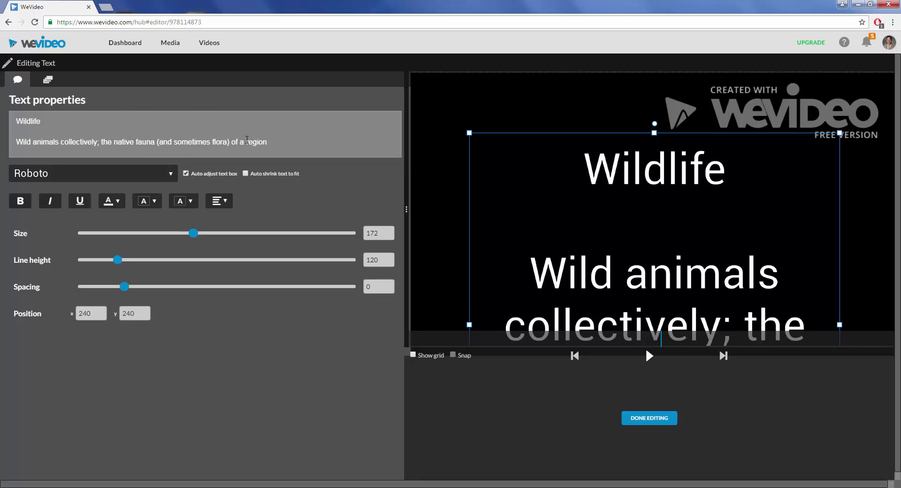
- Set the definition line's text size to 56, make the "Wildlife" heading bold, and finish editing the title
drag(264, 144, 16, 143)
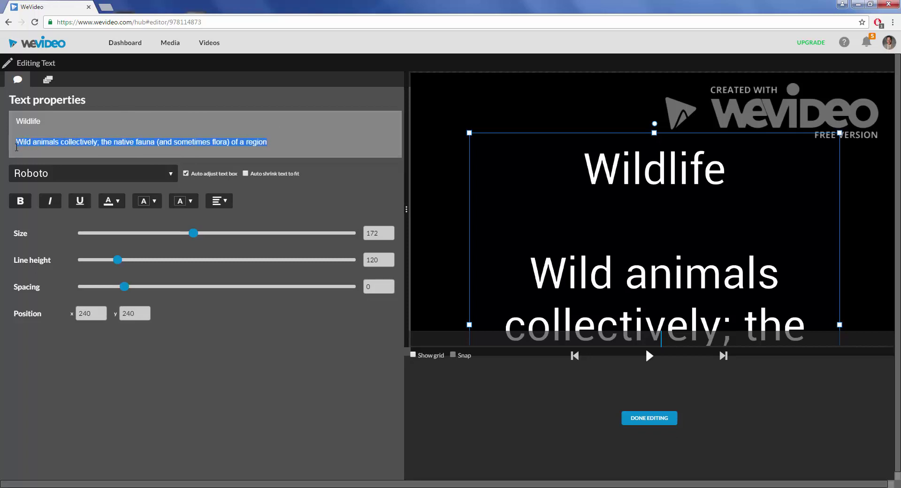
mouse_move(196, 234)
mouse_down()
mouse_move(166, 234)
mouse_move(185, 236)
mouse_up()
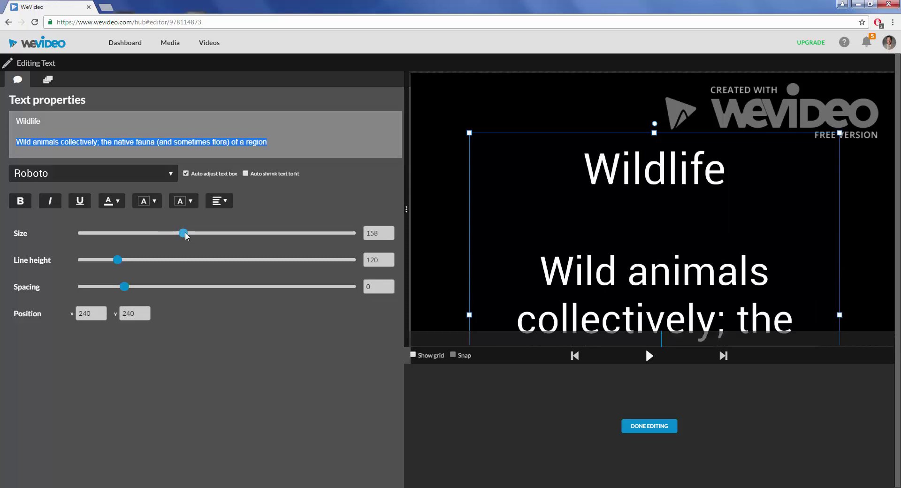
click(112, 237)
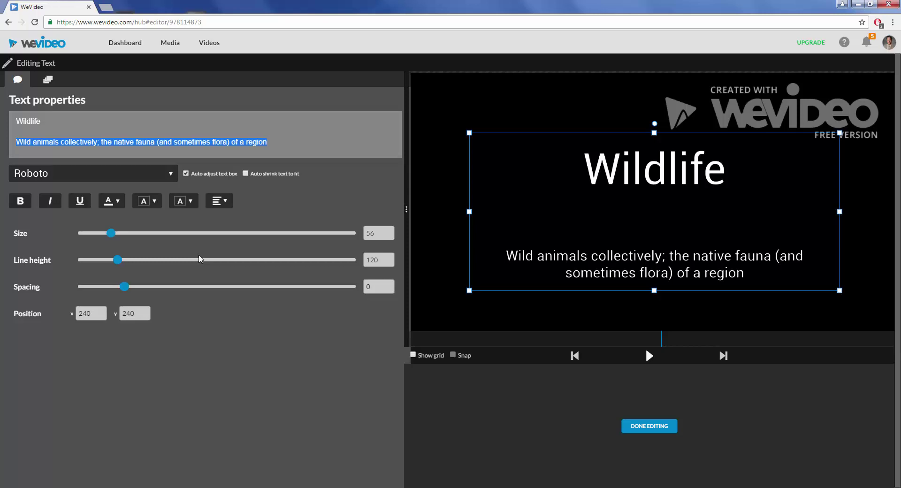
drag(45, 121, 14, 121)
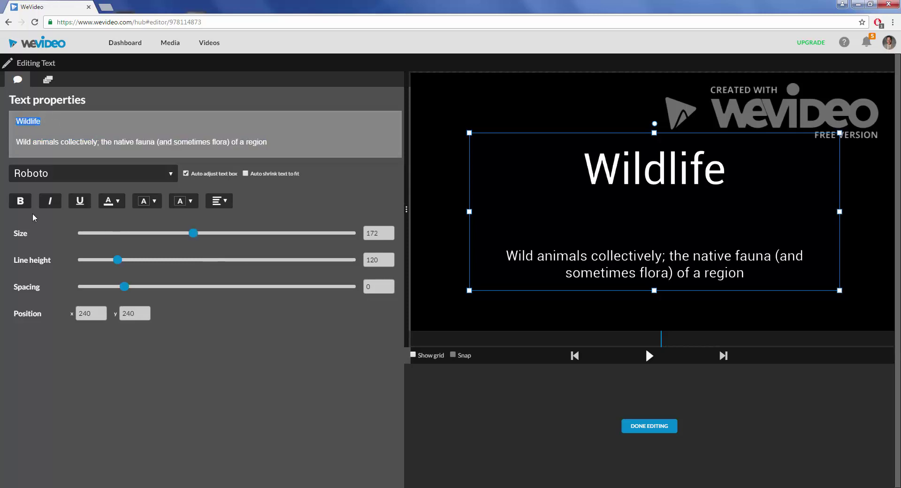
click(21, 202)
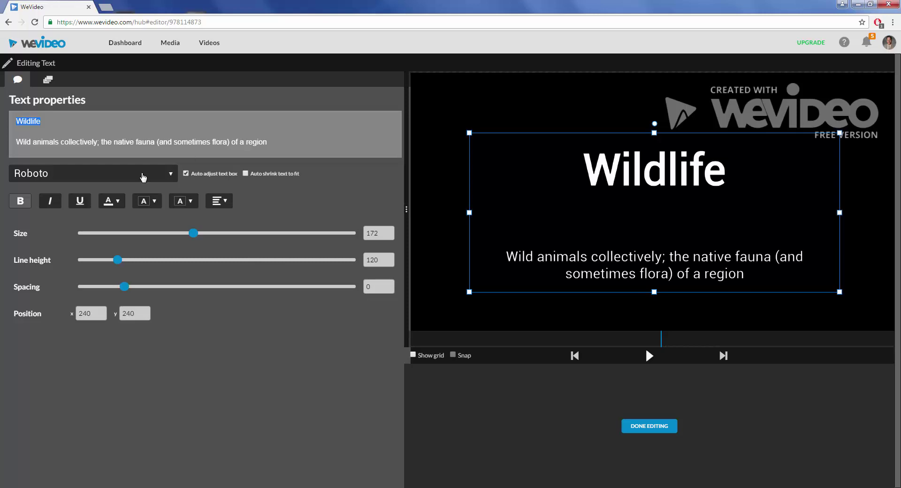
click(665, 429)
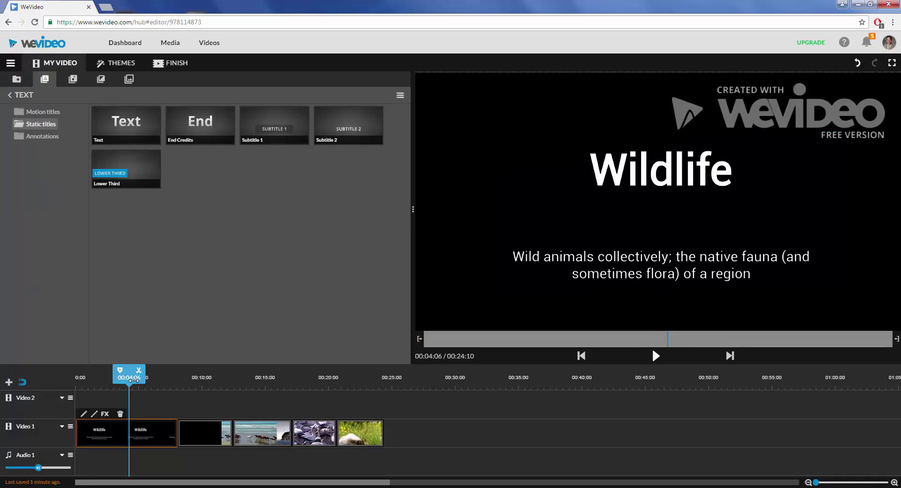
- Scrub through the title and shorten it so that it ends at 00:03:00
click(174, 387)
drag(174, 387, 126, 387)
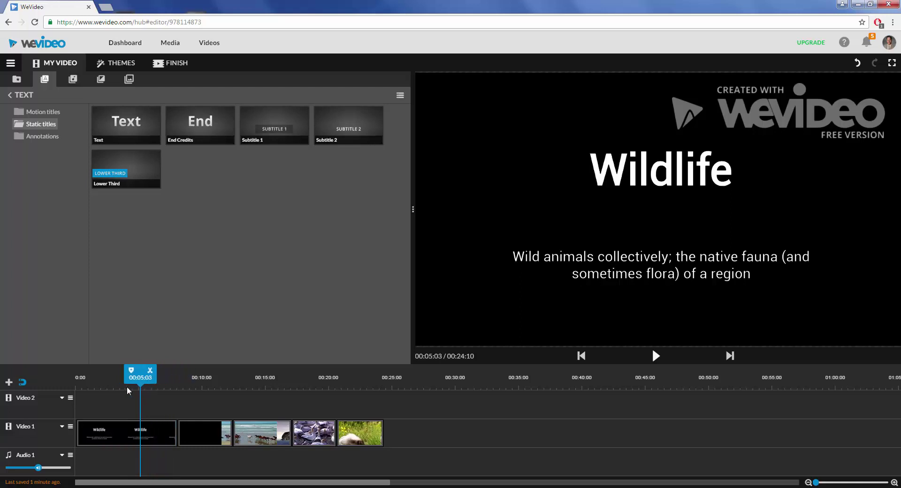
click(156, 421)
drag(176, 432, 113, 436)
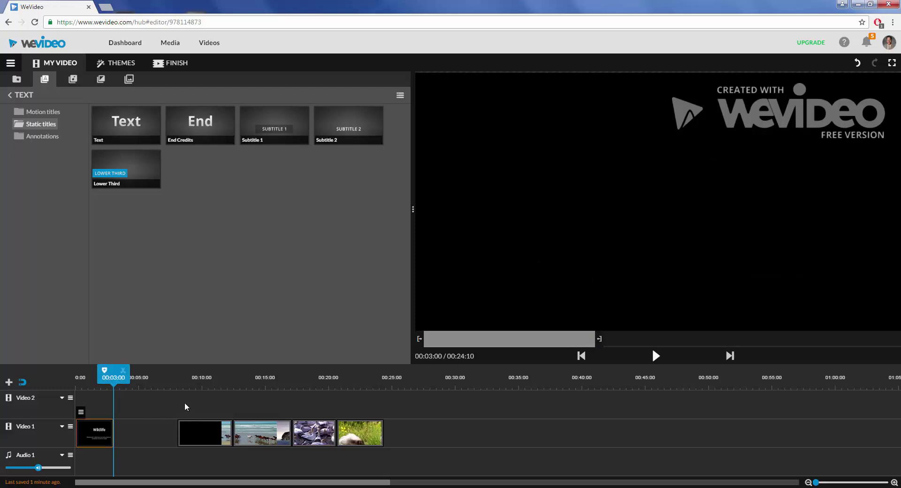
- Move the four wildlife clips together directly after the title and play the video from the beginning
drag(184, 401, 294, 433)
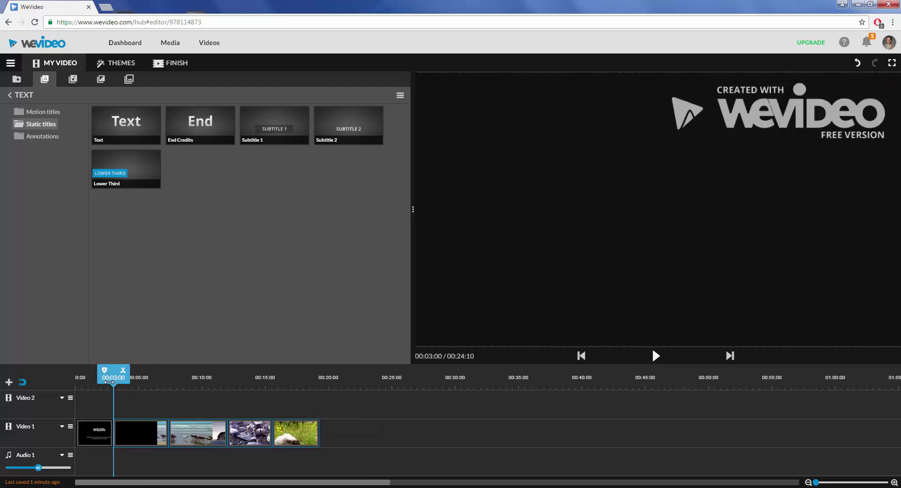
drag(112, 383, 74, 382)
key(space)
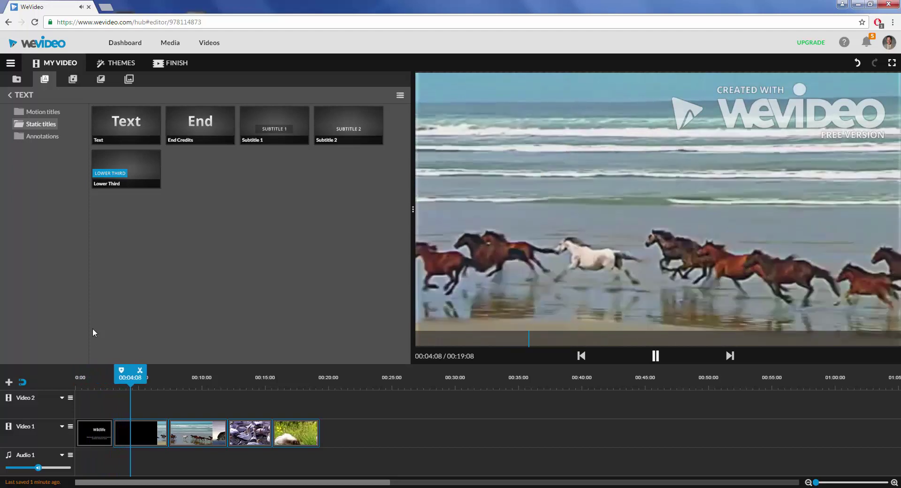
- Stop playback, return to the beginning, and add a static Text title directly after the last wildlife clip on Video 1
key(space)
key(Home)
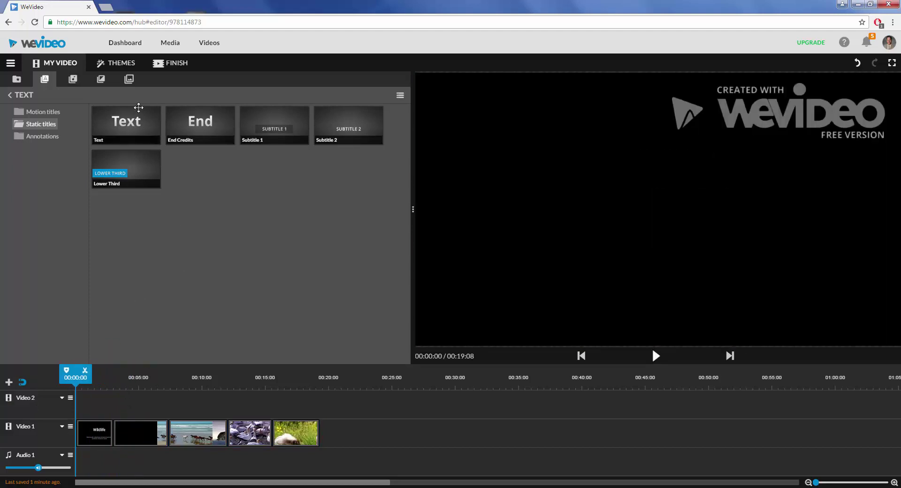
drag(125, 122, 335, 431)
click(352, 425)
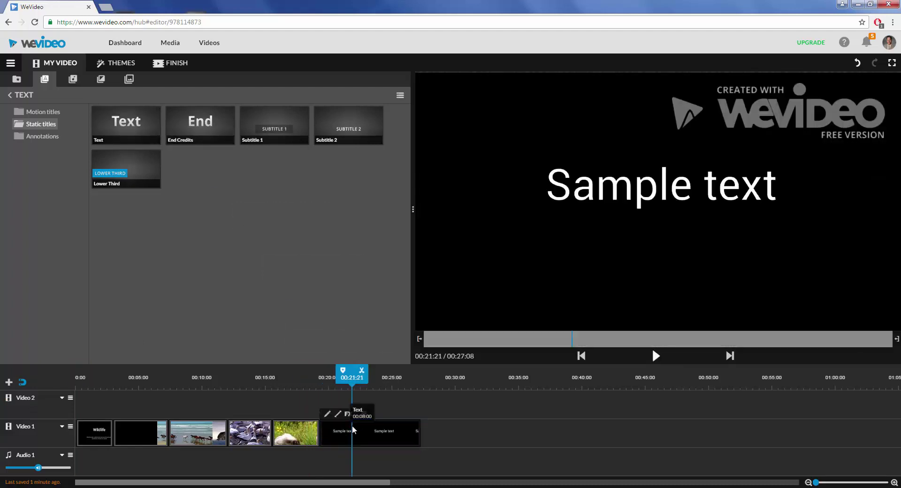
- Give the closing title a bold "Wildlife" heading with the opening title's definition below it, and shorten it to end at 00:22:02
click(328, 414)
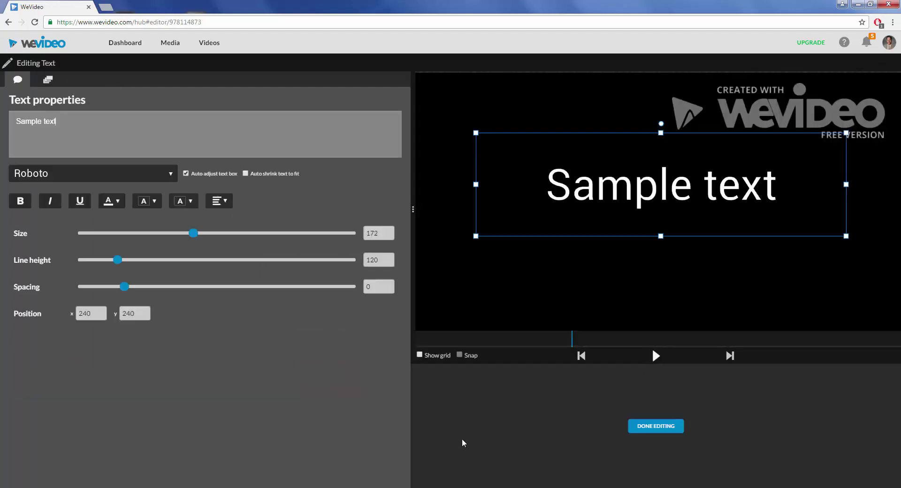
triple_click(65, 128)
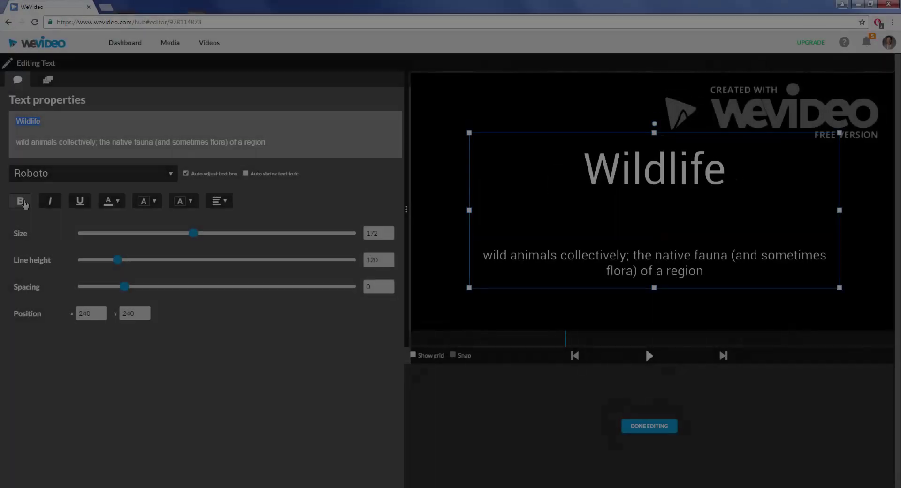
click(23, 202)
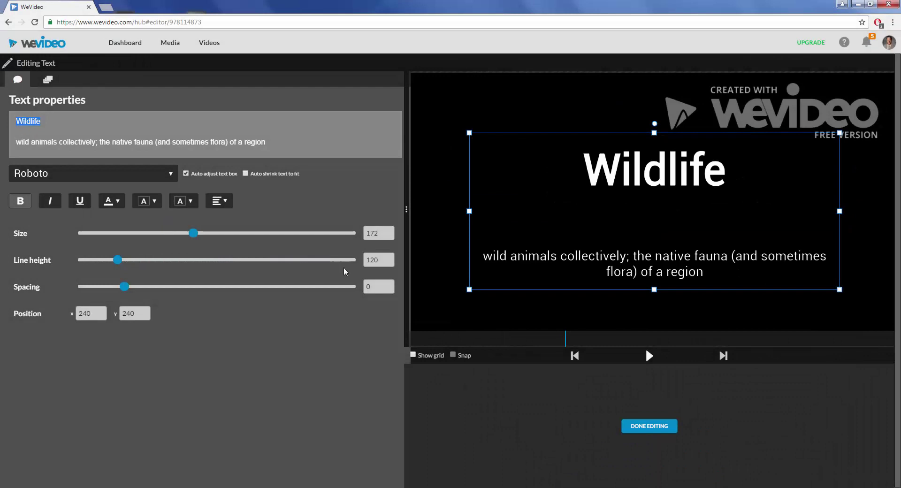
click(648, 427)
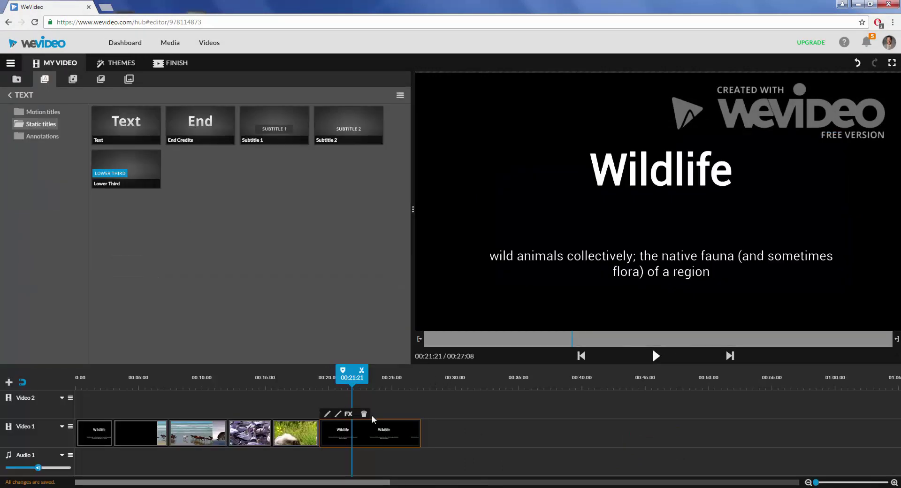
drag(420, 436, 352, 440)
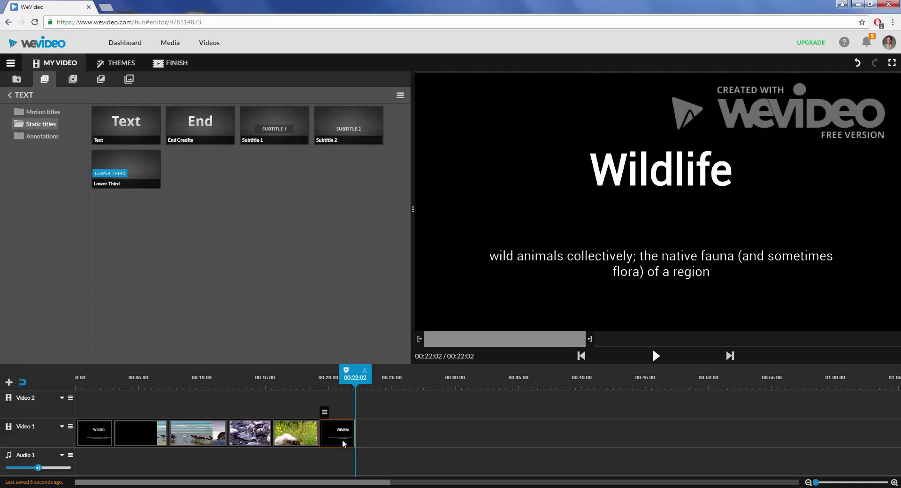
- Apply the Black and White effect to the third wildlife clip only and play that part of the video
click(192, 434)
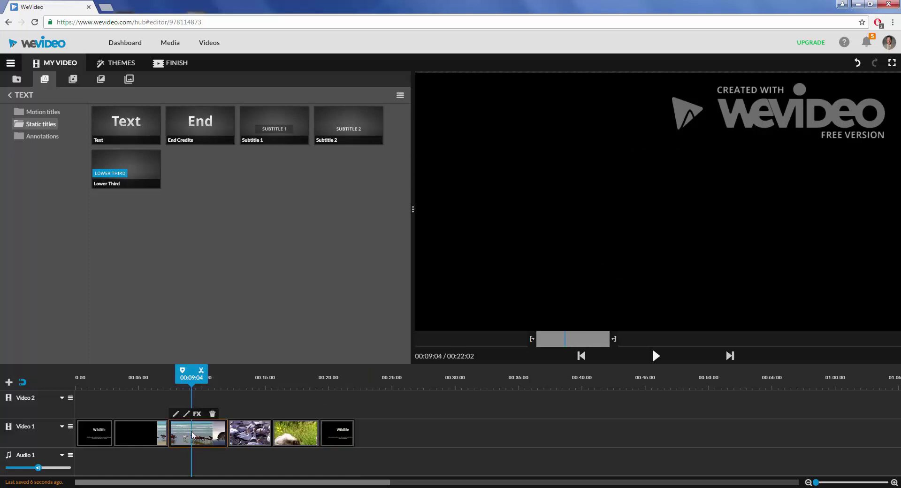
click(253, 438)
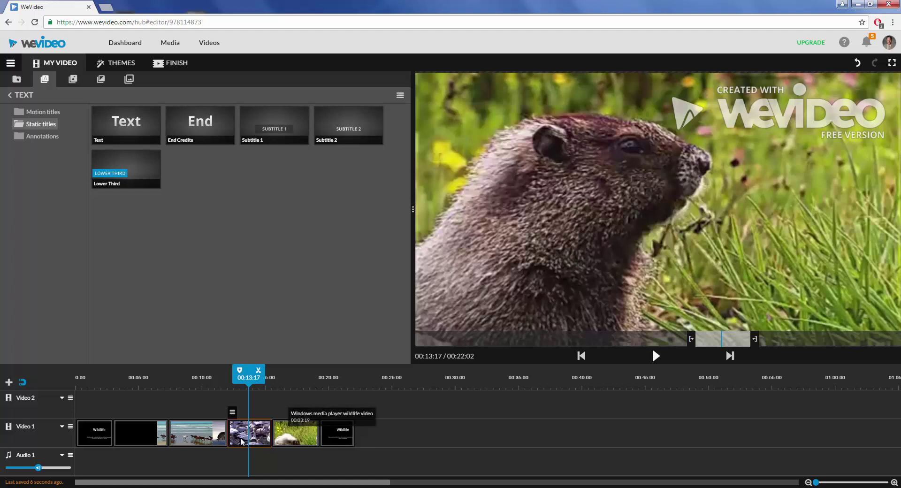
mouse_move(234, 418)
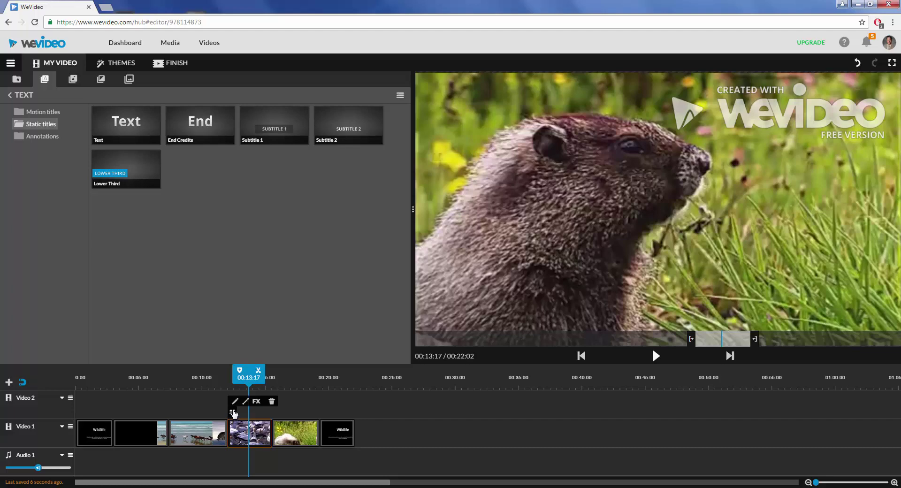
click(257, 402)
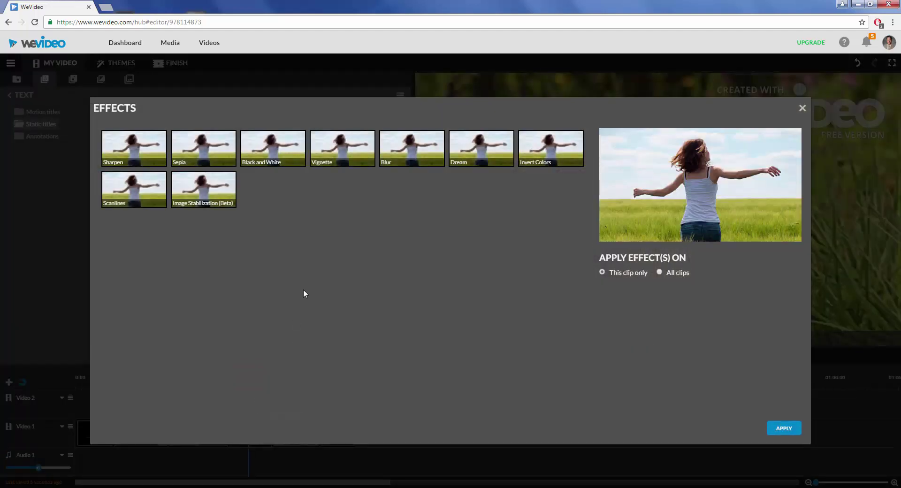
click(270, 157)
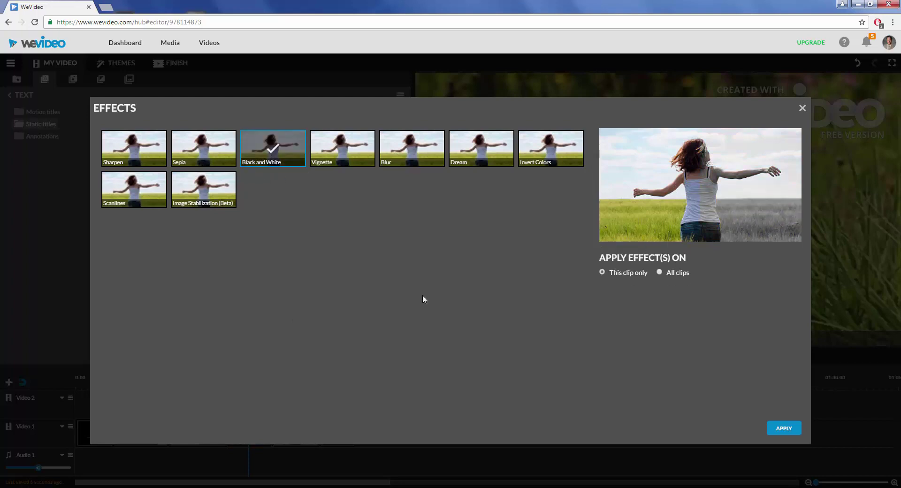
click(783, 429)
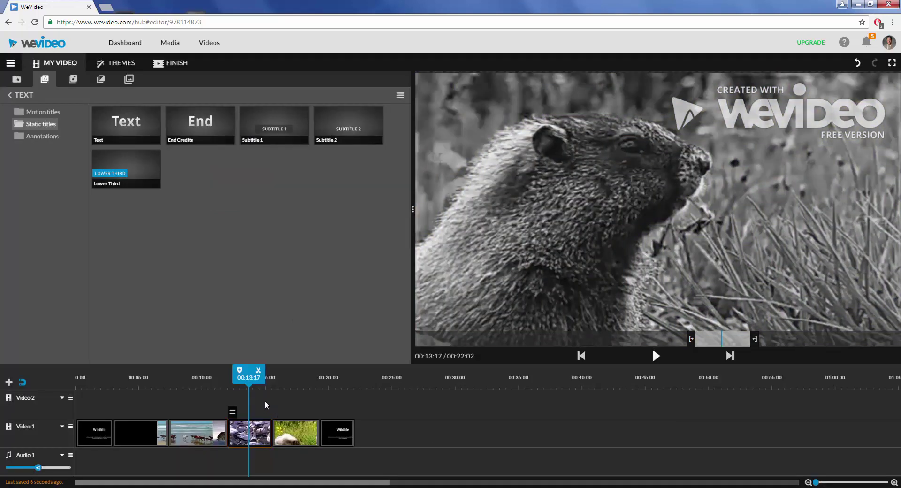
drag(249, 378, 211, 378)
key(space)
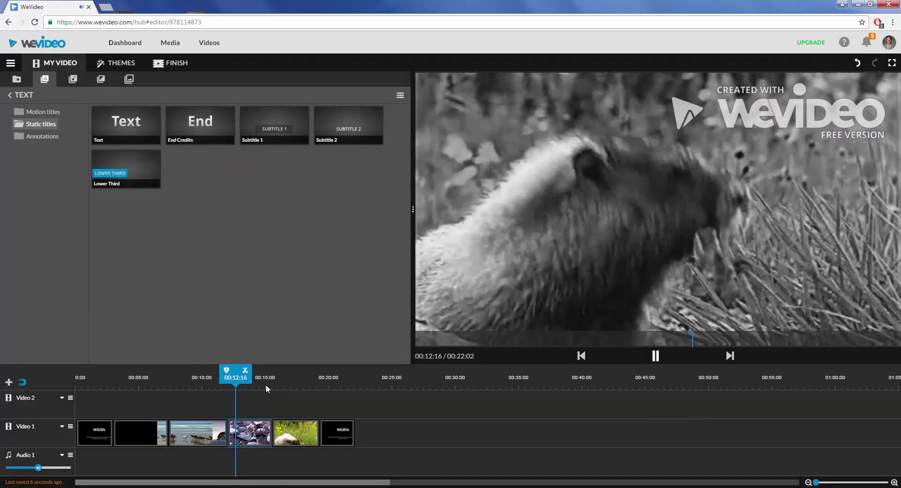
key(space)
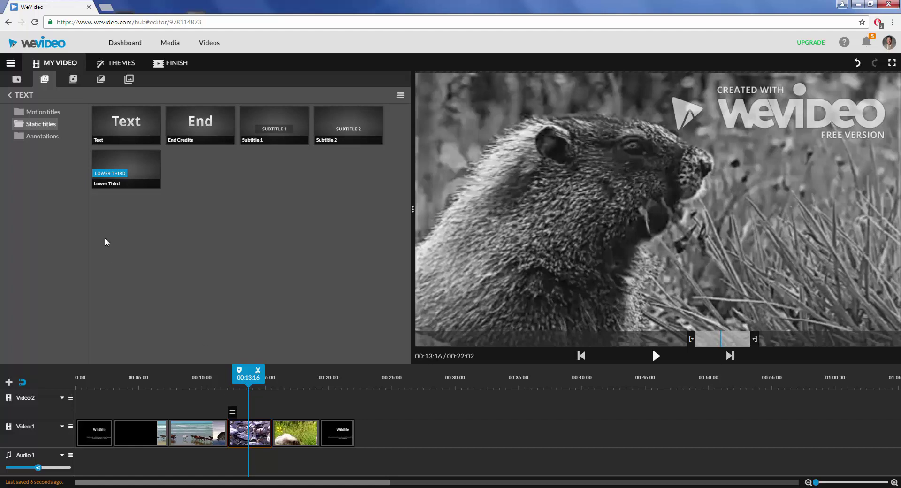
- Add the Burn transition between the third and fourth wildlife clips and play across it
click(104, 83)
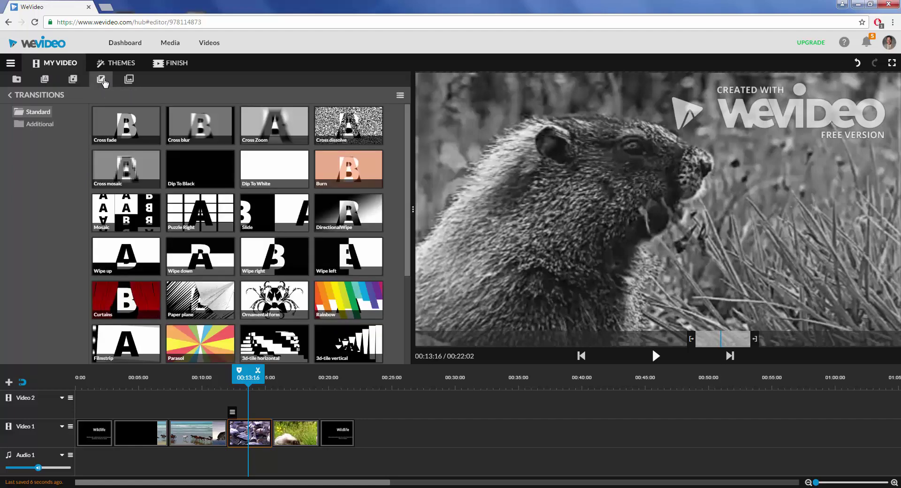
scroll(265, 226, down, 3)
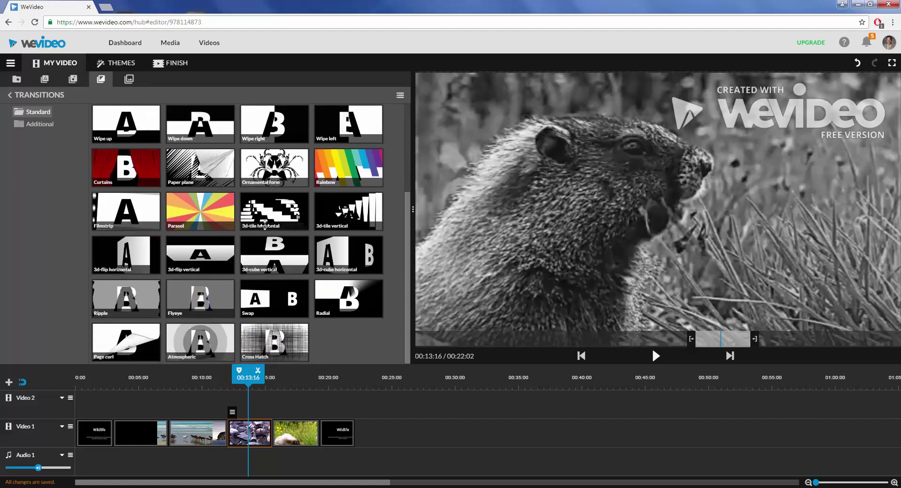
scroll(265, 226, up, 3)
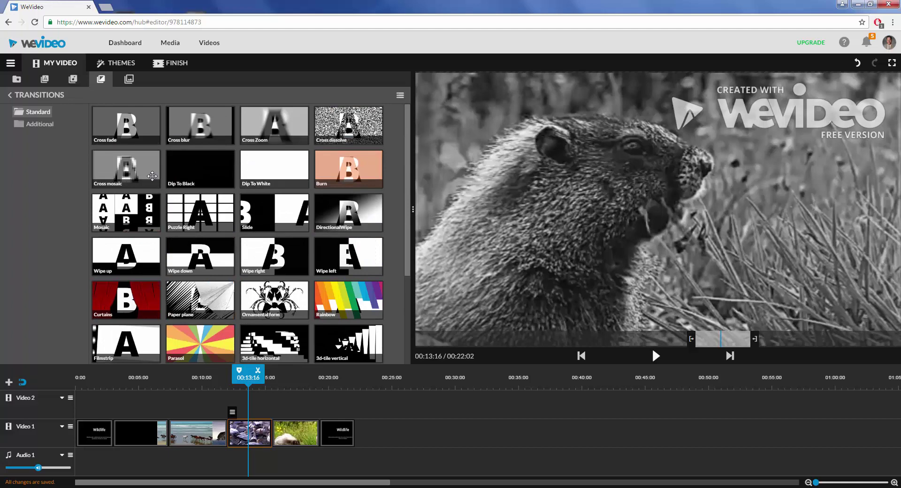
key(ctrl+z)
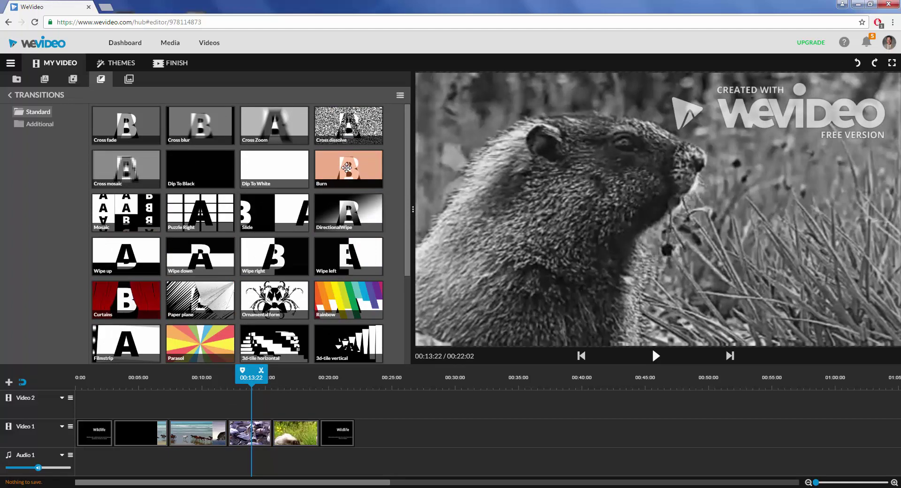
mouse_move(347, 168)
mouse_down()
mouse_move(314, 329)
mouse_move(283, 423)
mouse_up()
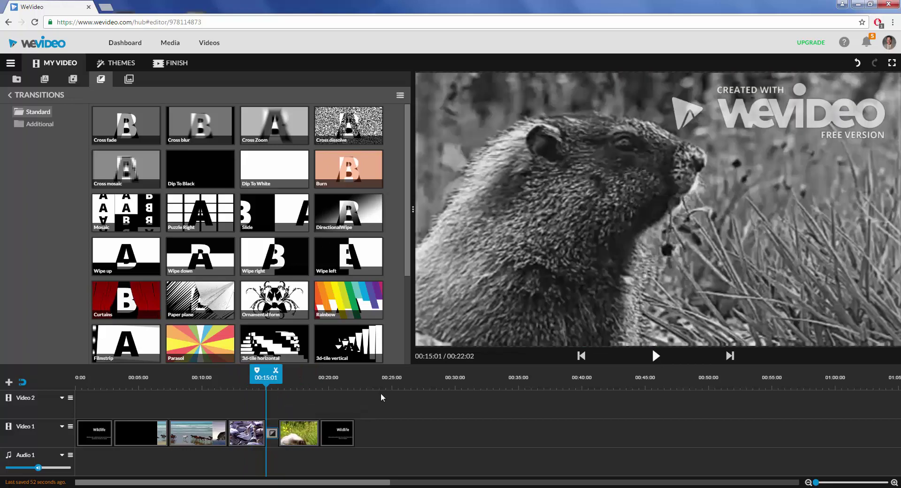
key(space)
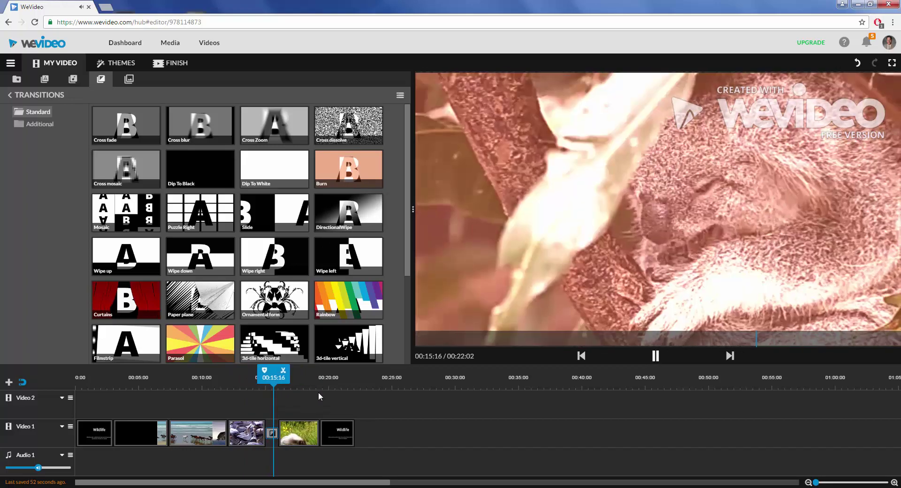
key(space)
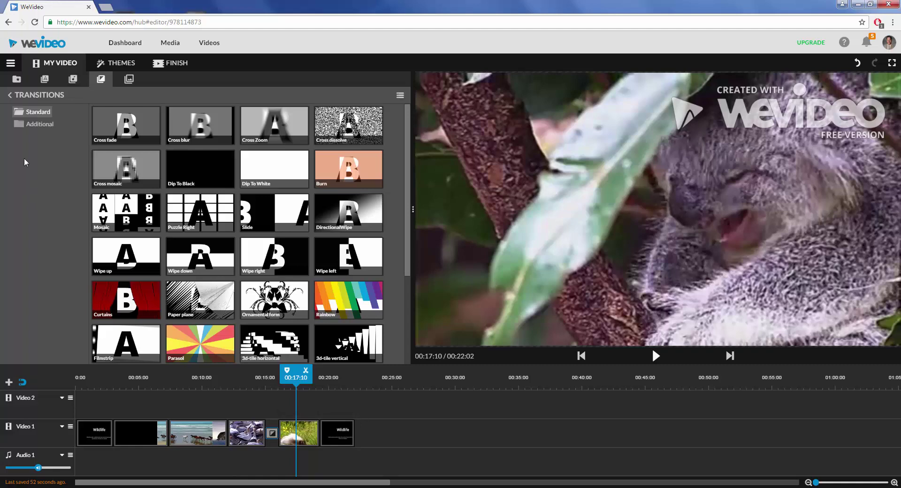
- Look through the free music, and import the MP3 "ANIMALS - MAROON 5 (LYRICS)" from Project Folder into the media library
click(17, 80)
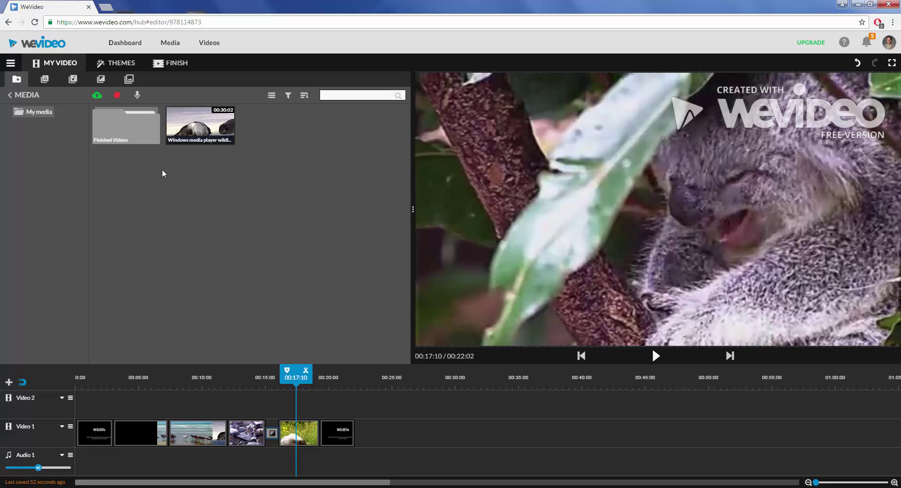
click(73, 81)
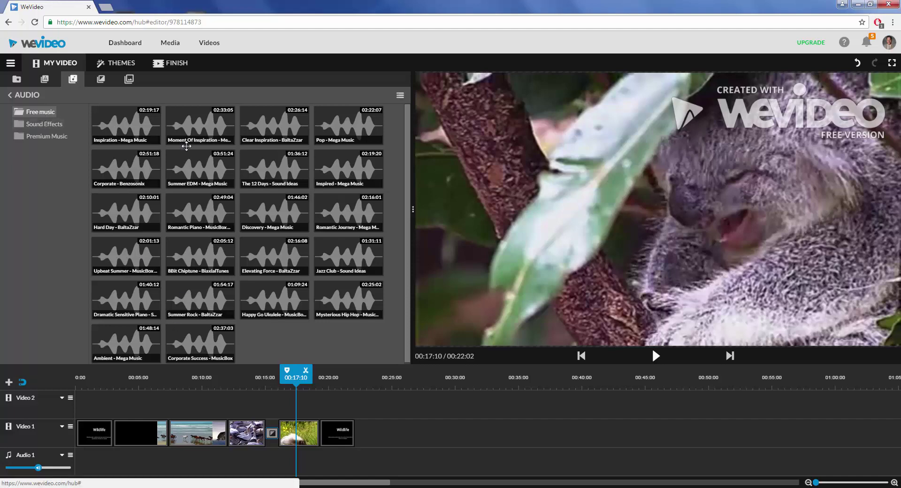
scroll(184, 324, down, 1)
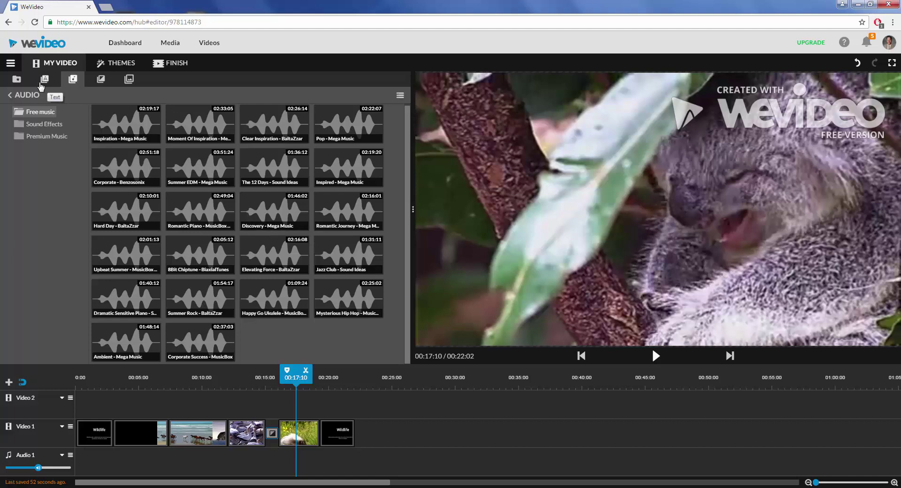
click(17, 80)
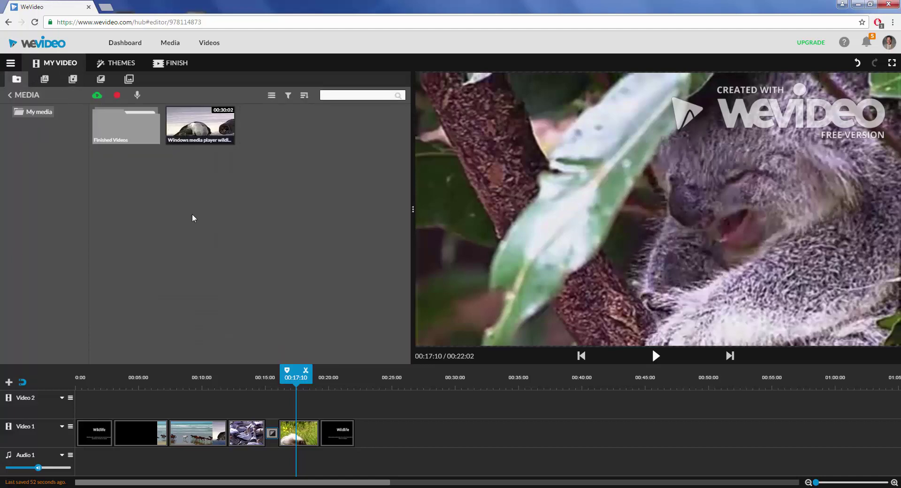
click(97, 96)
click(432, 276)
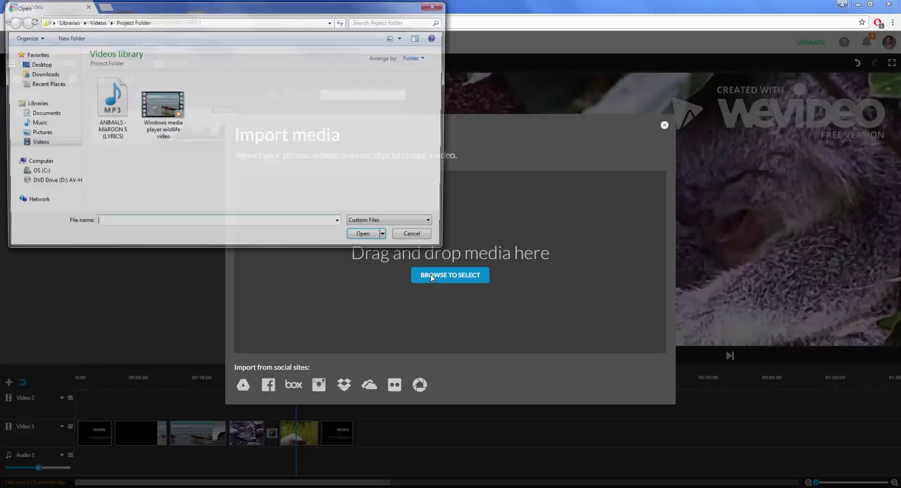
click(119, 130)
click(367, 238)
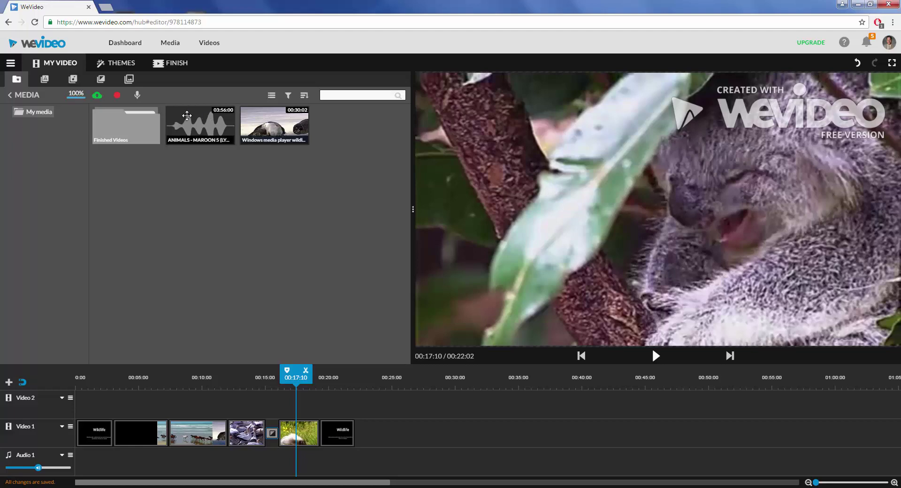
- Place the imported song at the start of the Audio 1 track and play the video with it
drag(187, 116, 80, 464)
key(space)
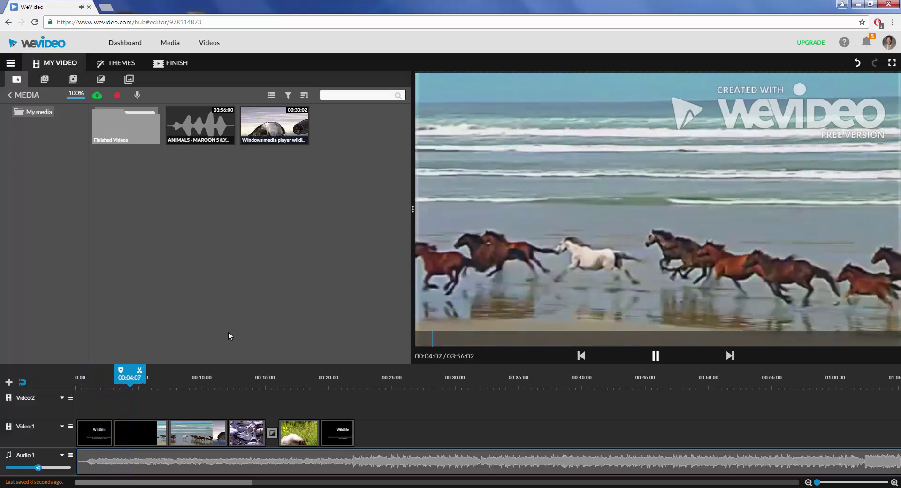
key(space)
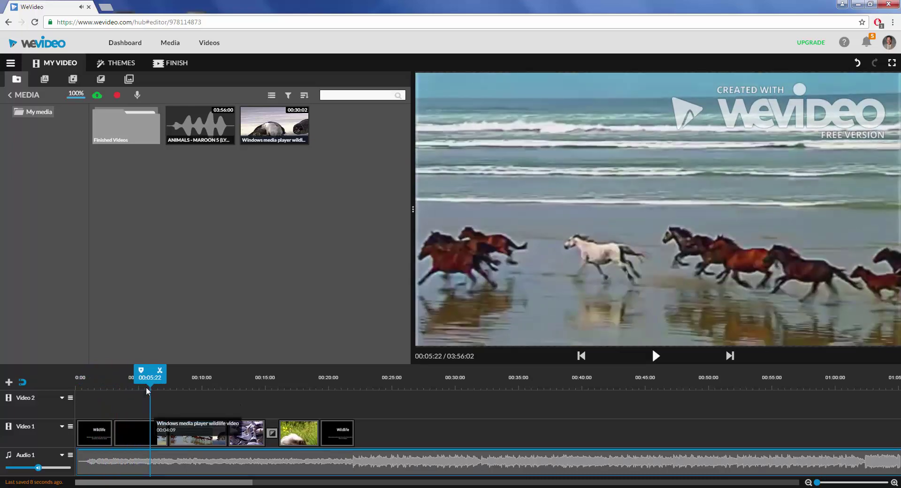
- Remove the song from the Audio 1 track and play the opening clips with only their original sound
click(176, 460)
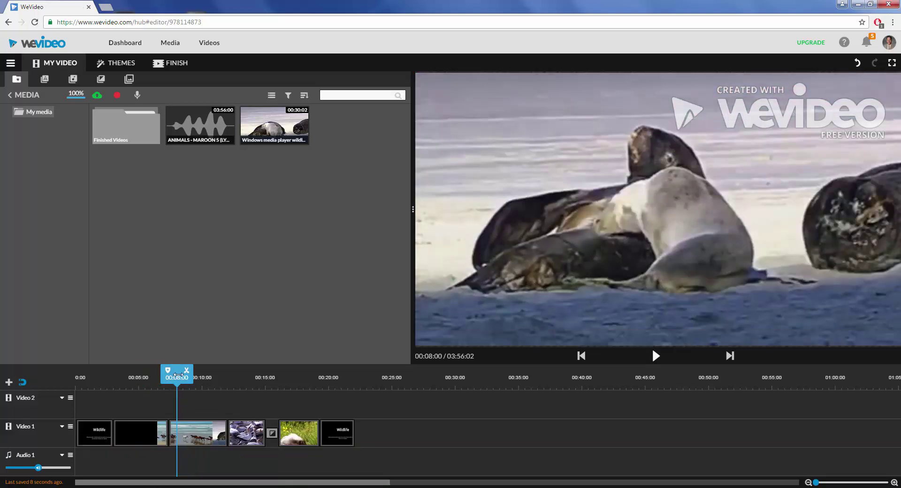
drag(178, 382, 98, 381)
key(space)
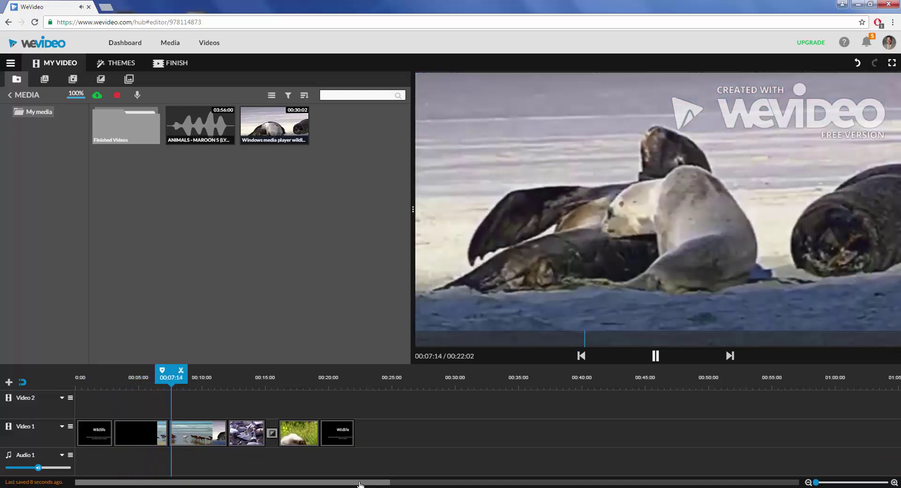
key(space)
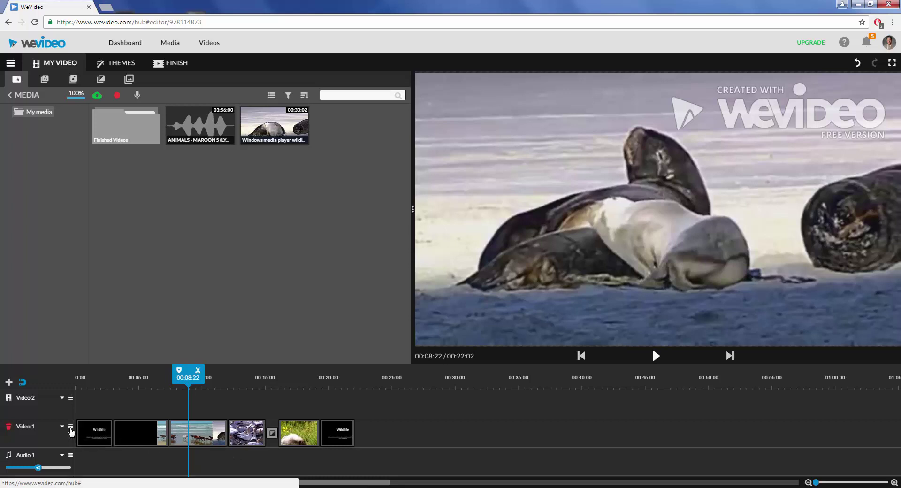
- Mute the Video 1 track and play the seal clip to check its sound
click(70, 430)
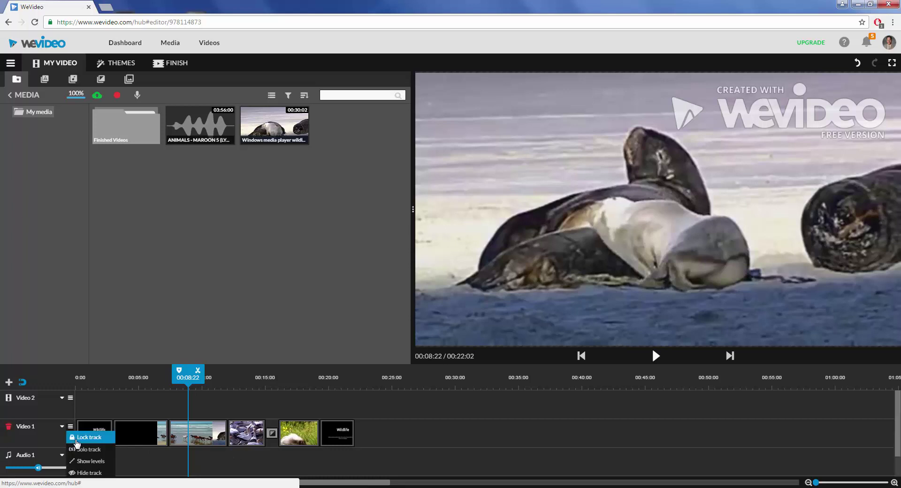
scroll(77, 444, down, 1)
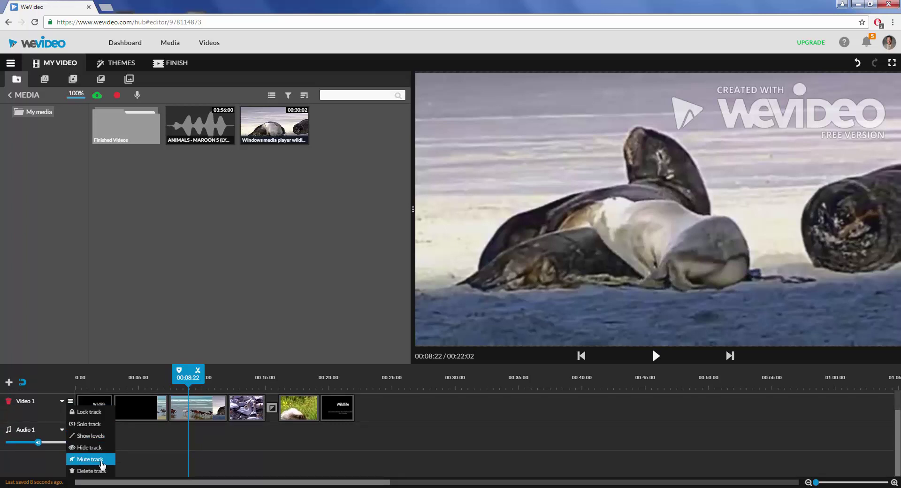
click(102, 461)
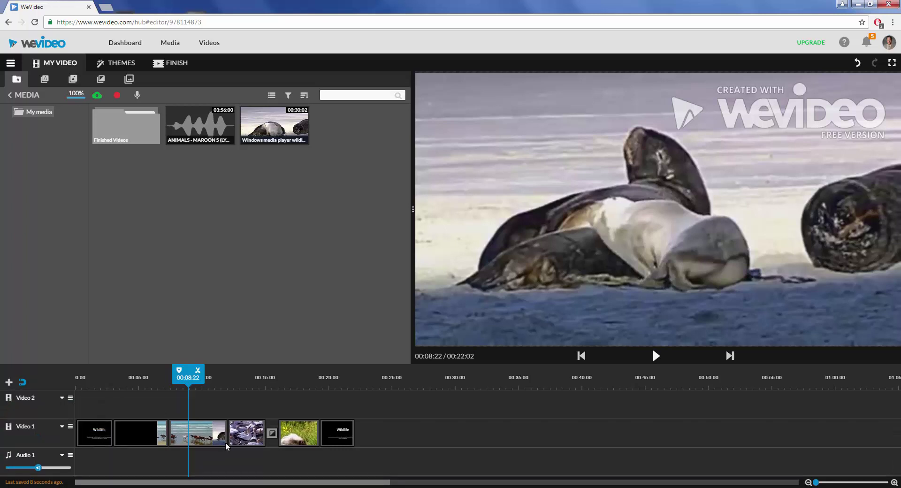
key(space)
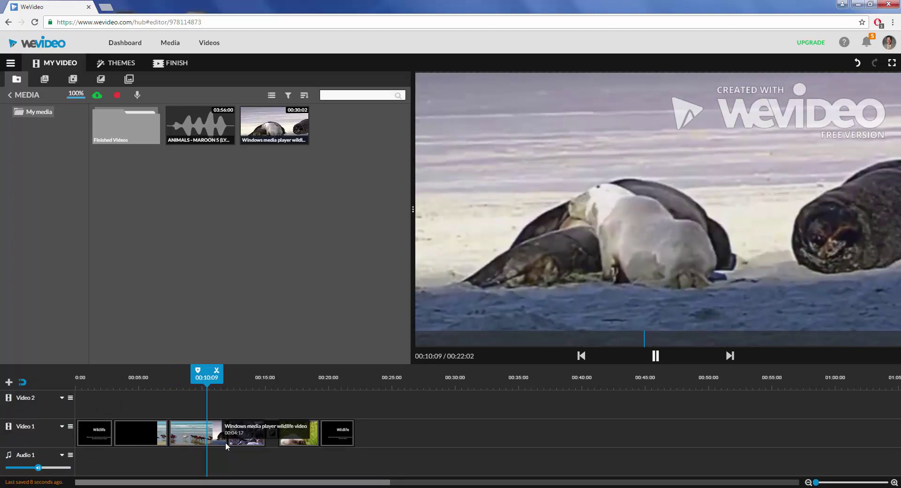
key(space)
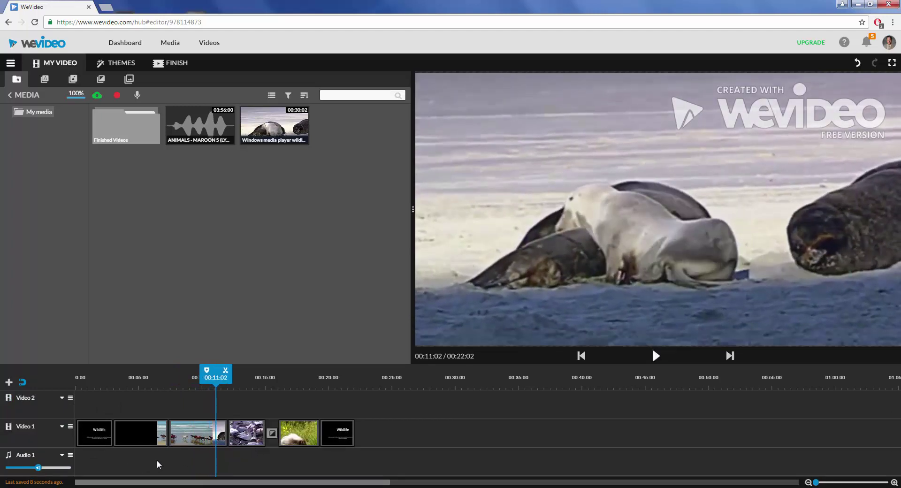
- Place the song "ANIMALS - MAROON 5 (LYRICS)" at the start of the Audio 1 track and play the opening clips
drag(197, 129, 156, 462)
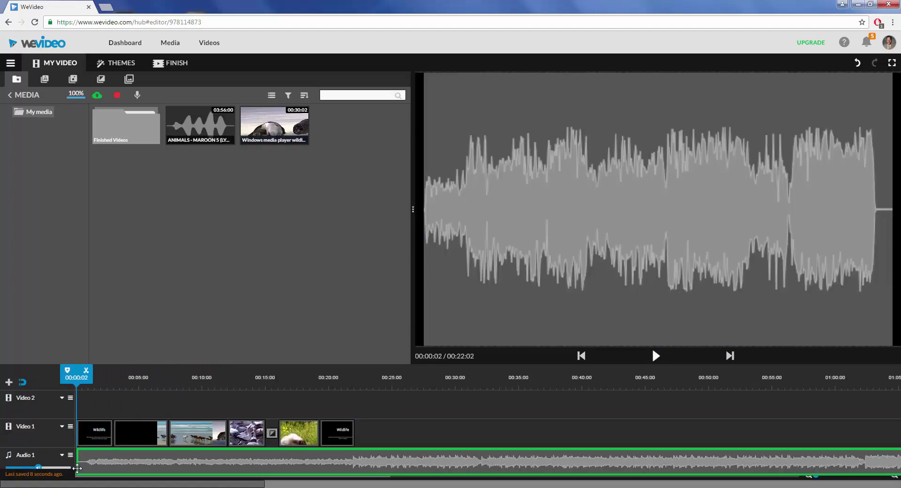
key(space)
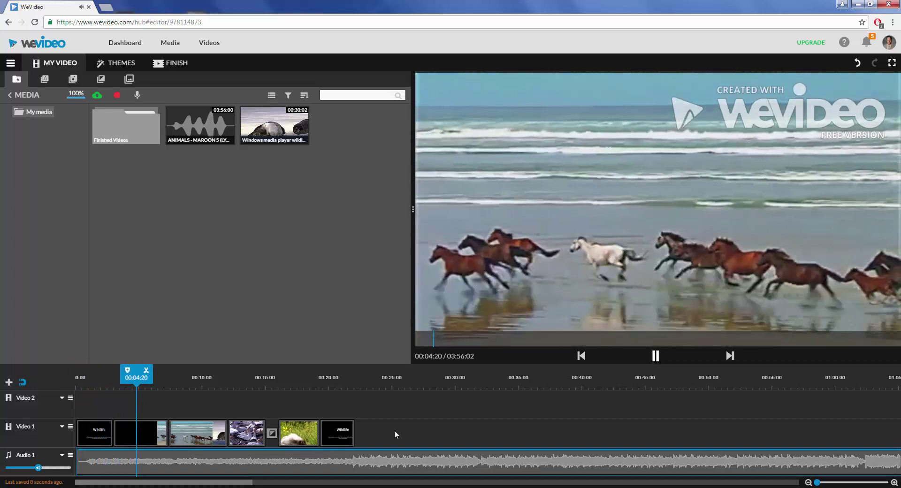
key(space)
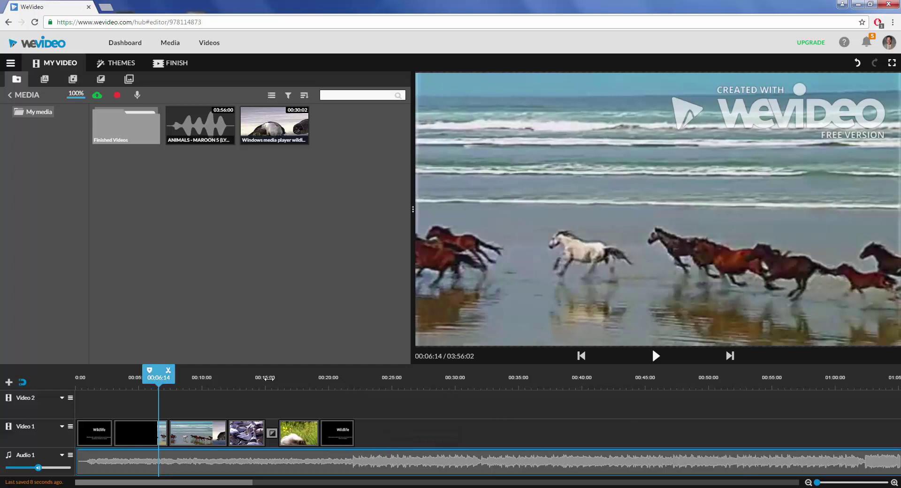
- Cut the song at the end of the closing title, about 00:21:24, and delete the part after the cut
drag(170, 382, 355, 378)
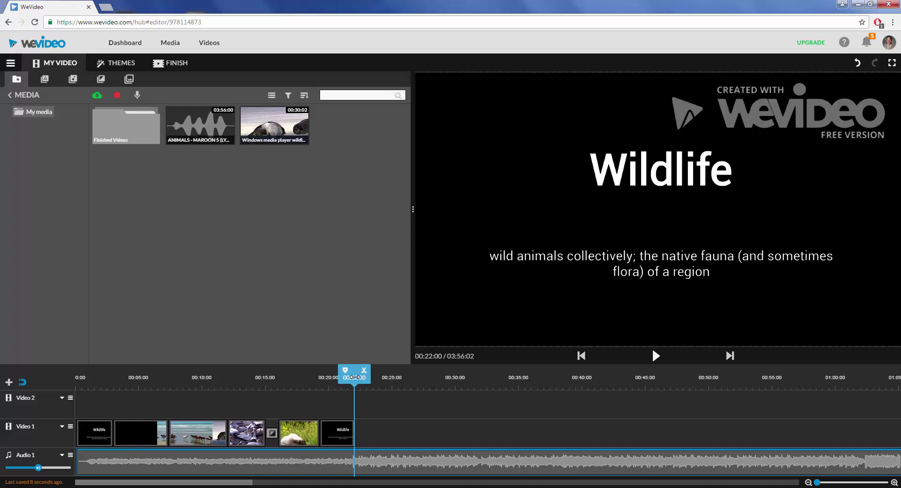
click(377, 461)
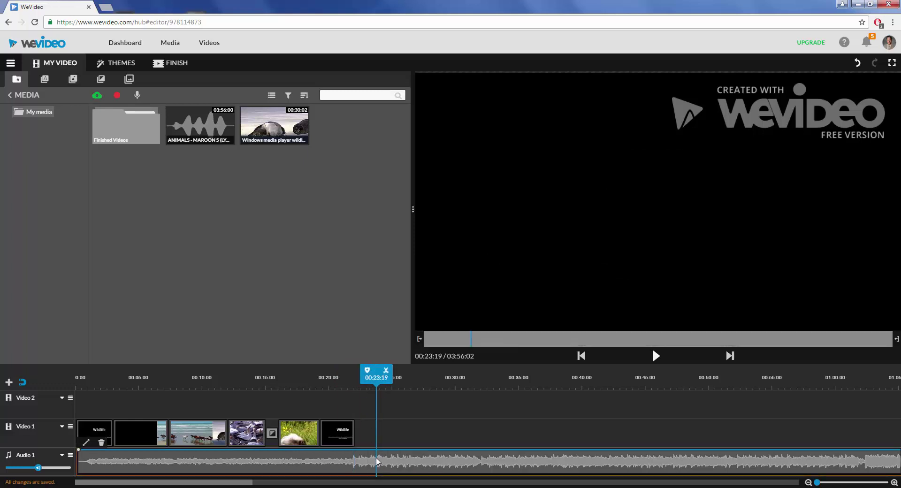
drag(377, 379, 356, 379)
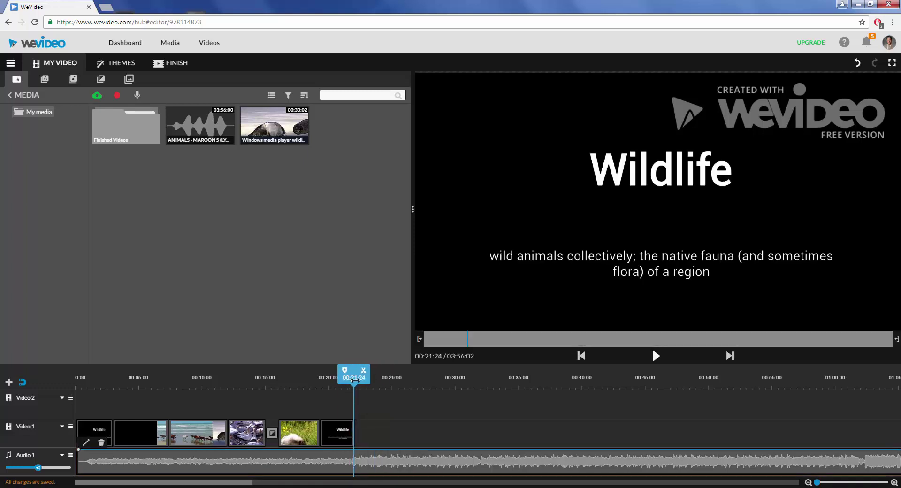
click(363, 370)
click(387, 465)
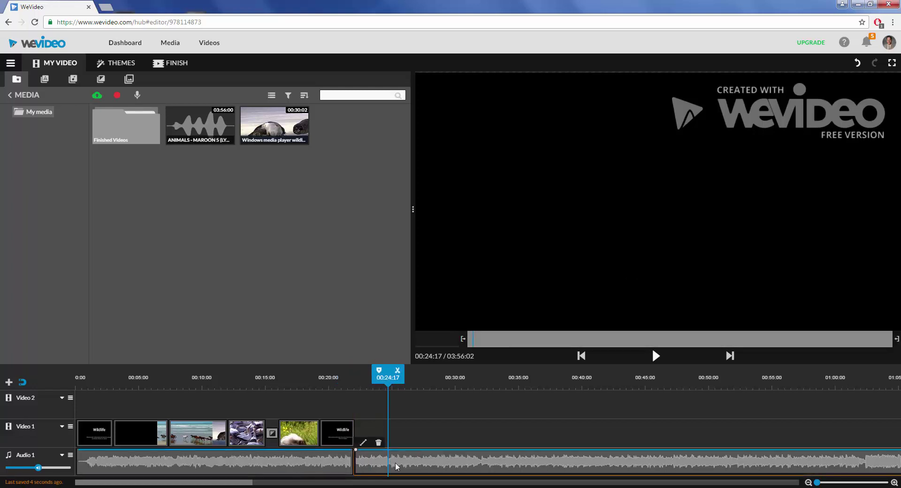
key(Delete)
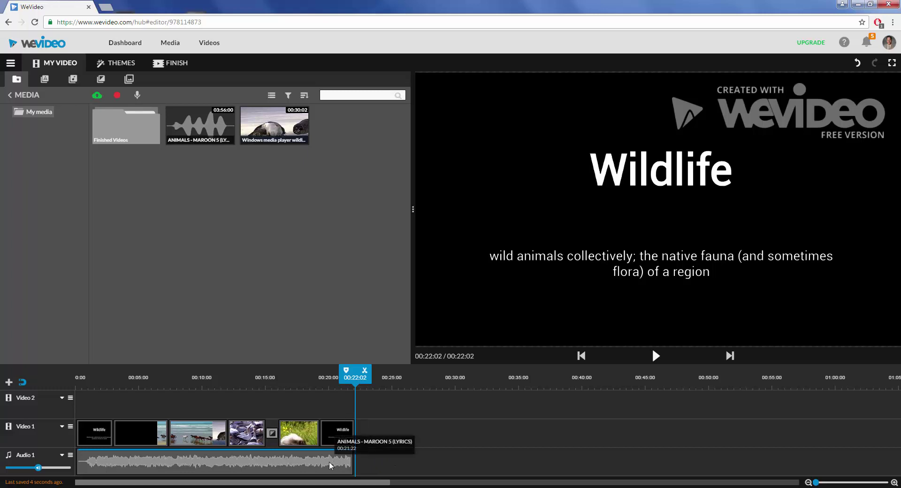
- Add a fade-in to the opening Wildlife title and a fade-out to the closing Wildlife title
click(88, 432)
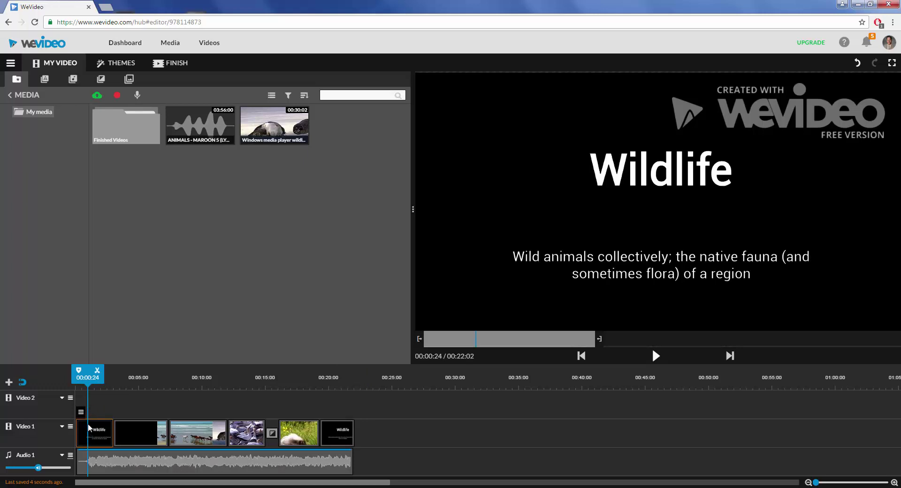
mouse_move(80, 412)
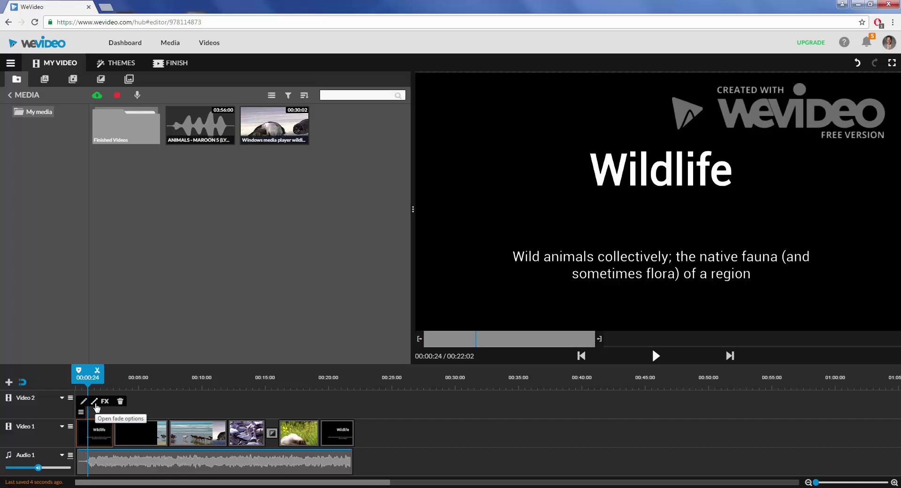
click(95, 403)
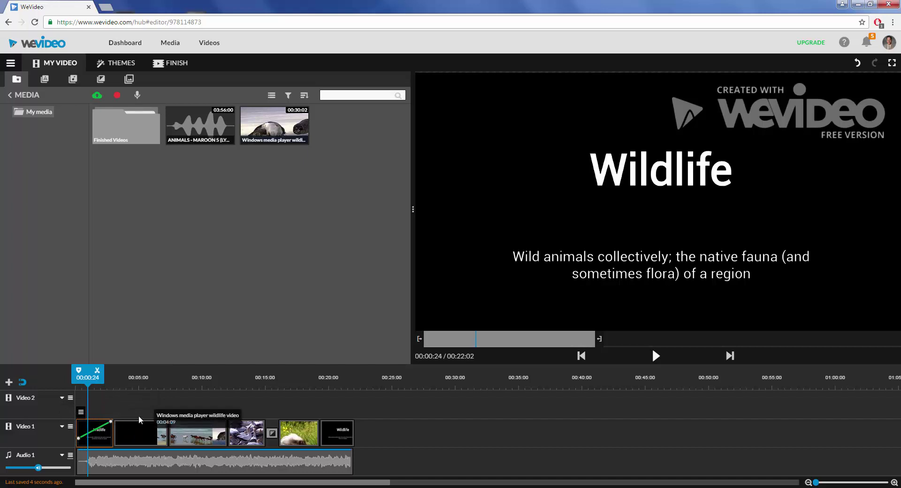
click(336, 436)
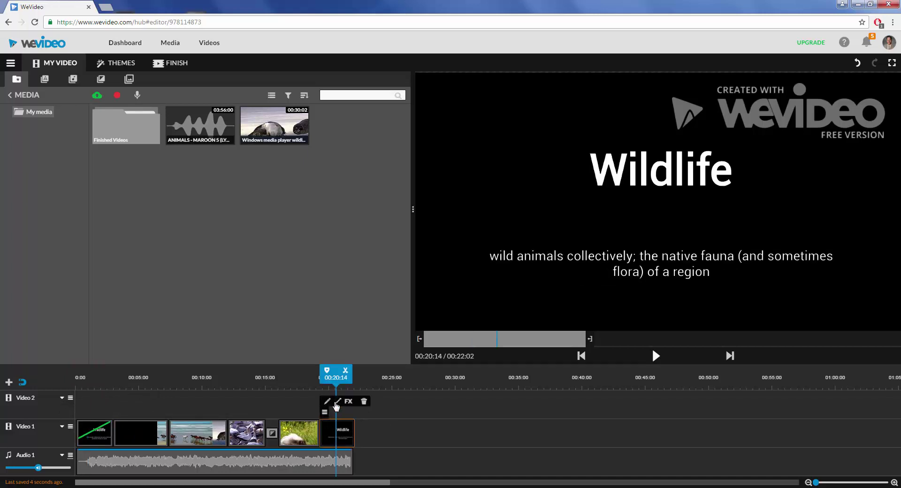
click(337, 405)
key(ctrl+z)
click(336, 387)
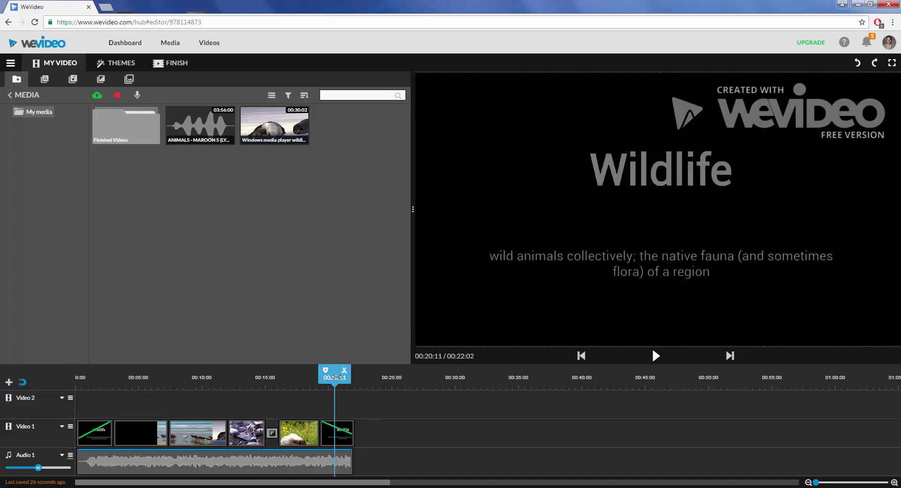
- Give the song on Audio 1 an audio fade-in of 3 seconds and a fade-out of 17 seconds
click(125, 461)
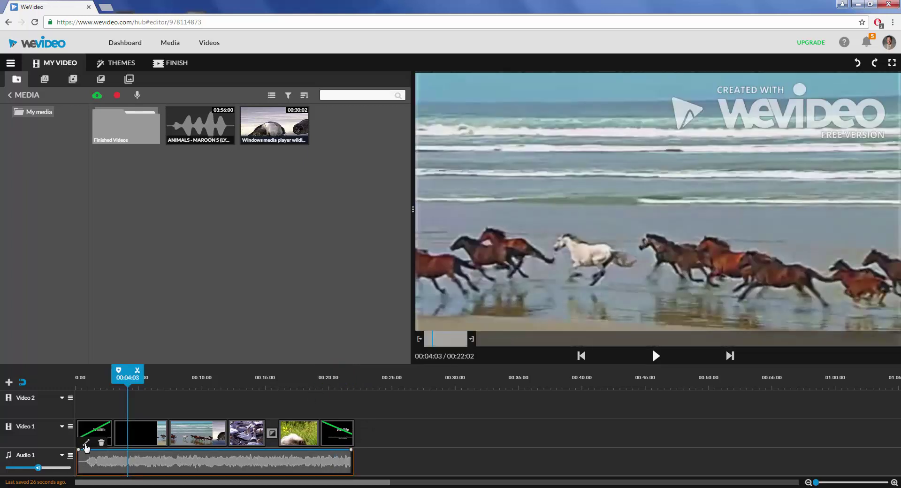
click(86, 443)
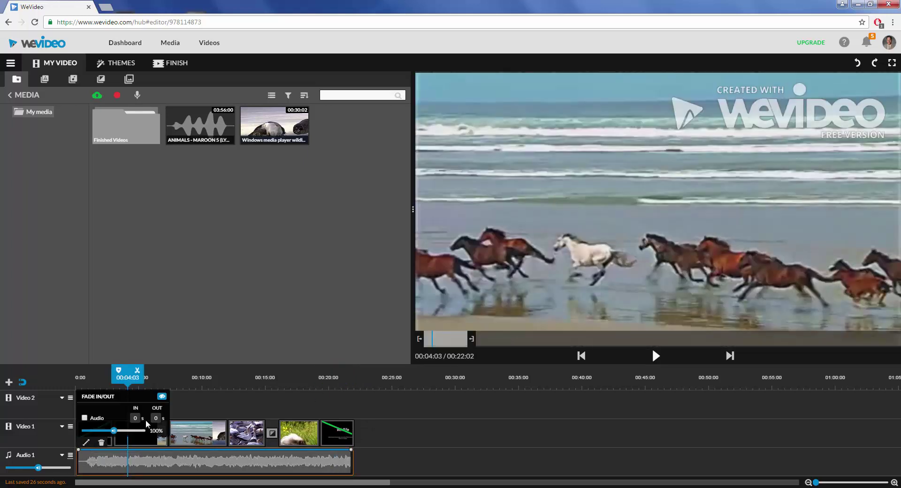
text(3)
key(Tab)
text(17)
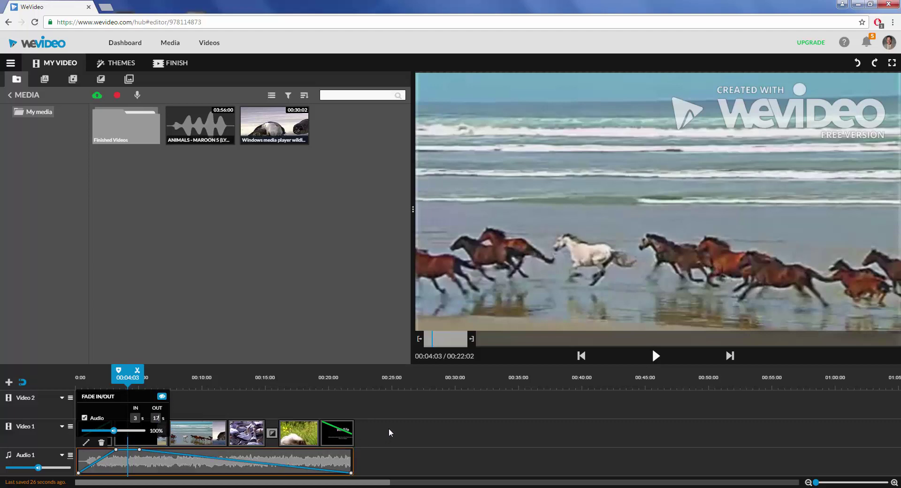
click(407, 441)
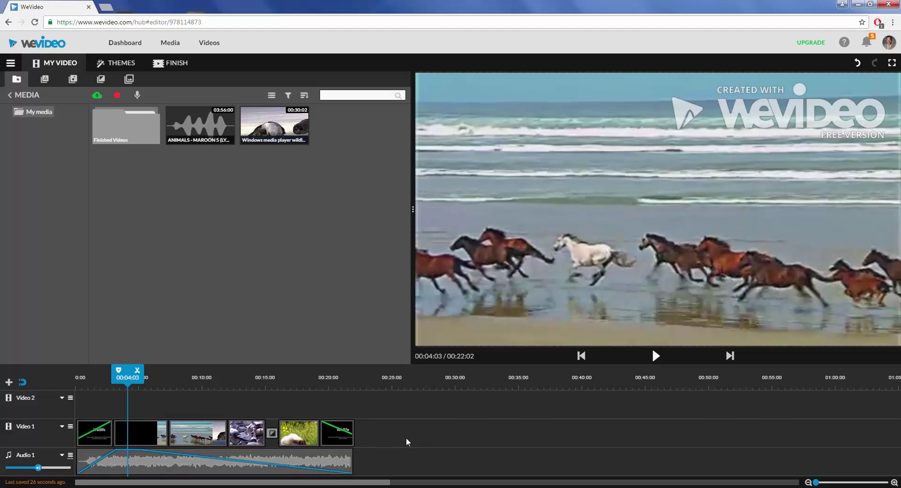
- Shorten the song's fade-out so it starts at the closing title, and play the beginning and end of the video
click(226, 459)
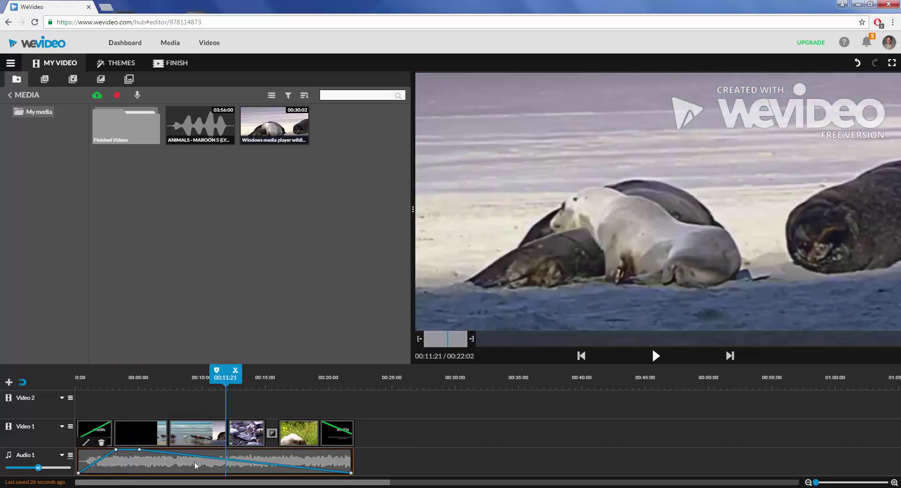
drag(139, 450, 322, 450)
click(120, 396)
key(Home)
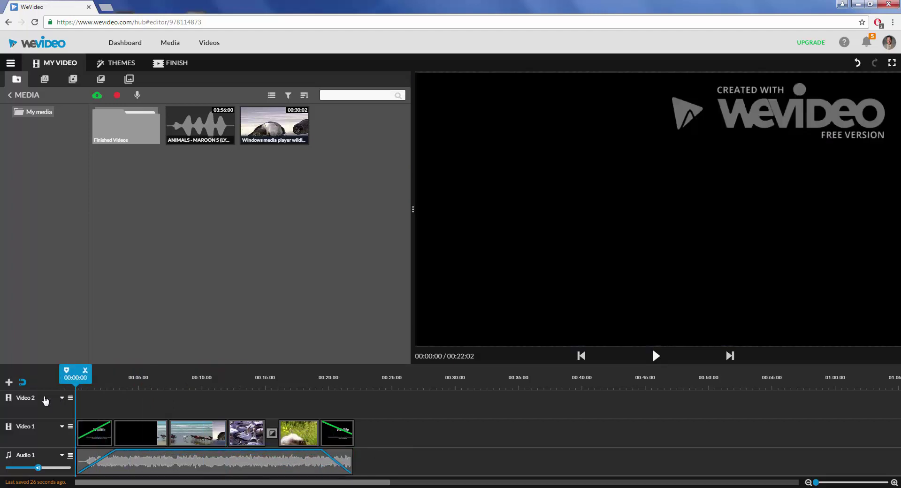
key(space)
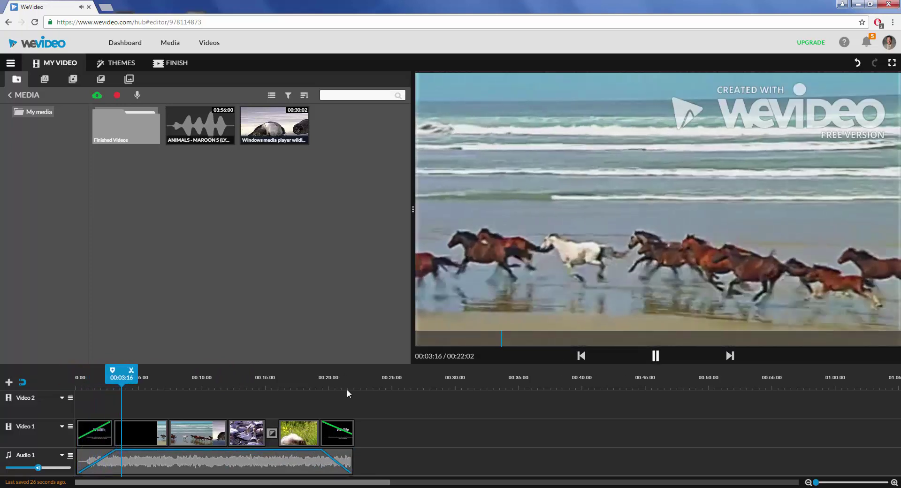
key(space)
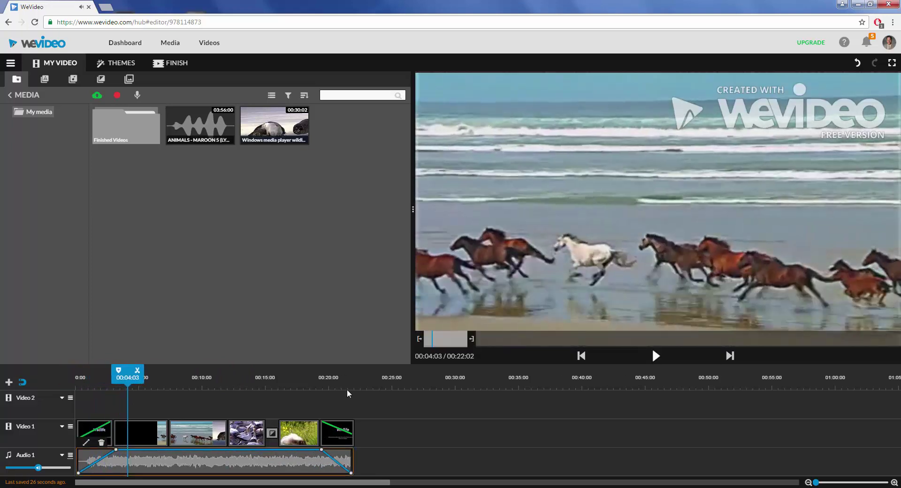
click(315, 385)
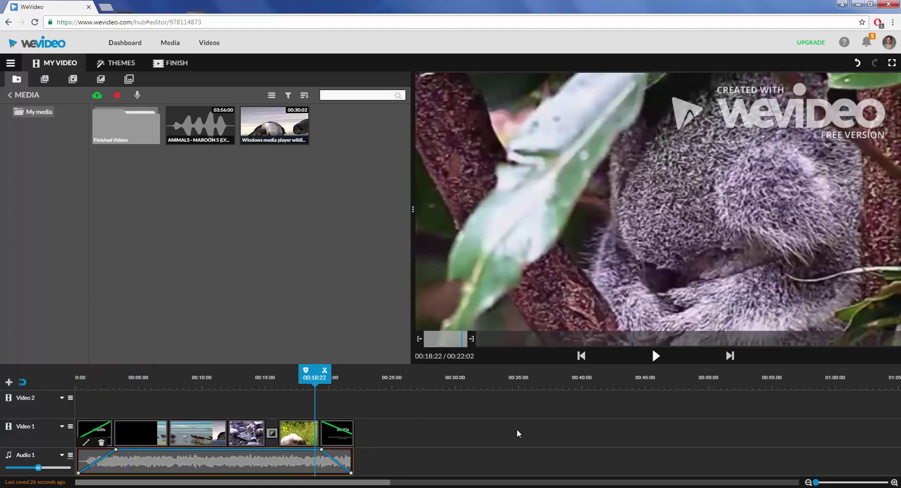
key(space)
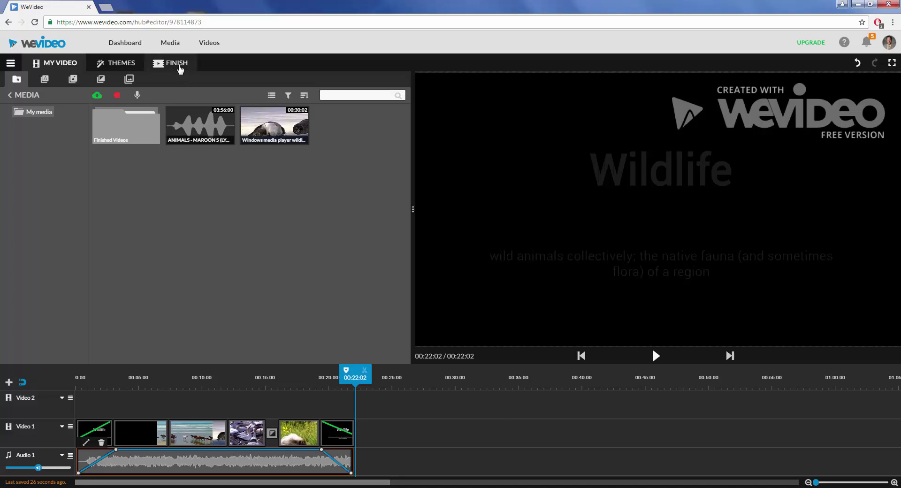
- Start finishing the video, title it "Wildlife" and choose the koala frame as the thumbnail
click(178, 66)
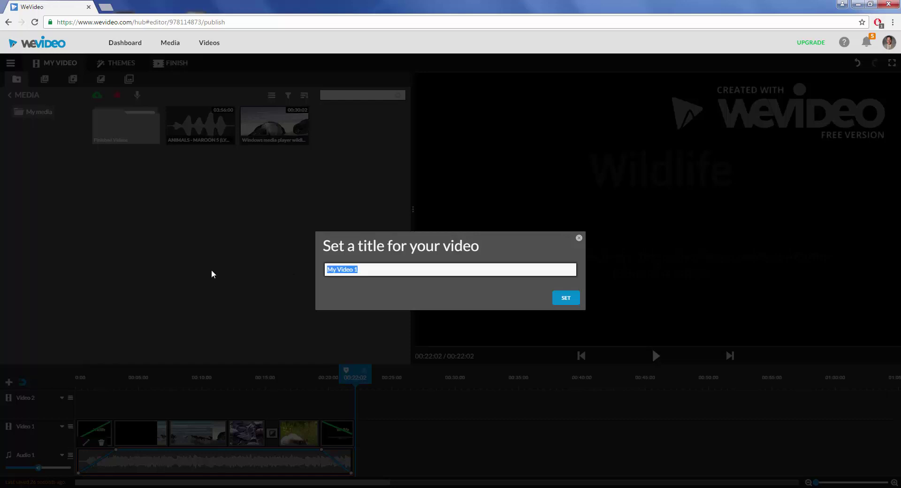
text(Wildlife)
key(Return)
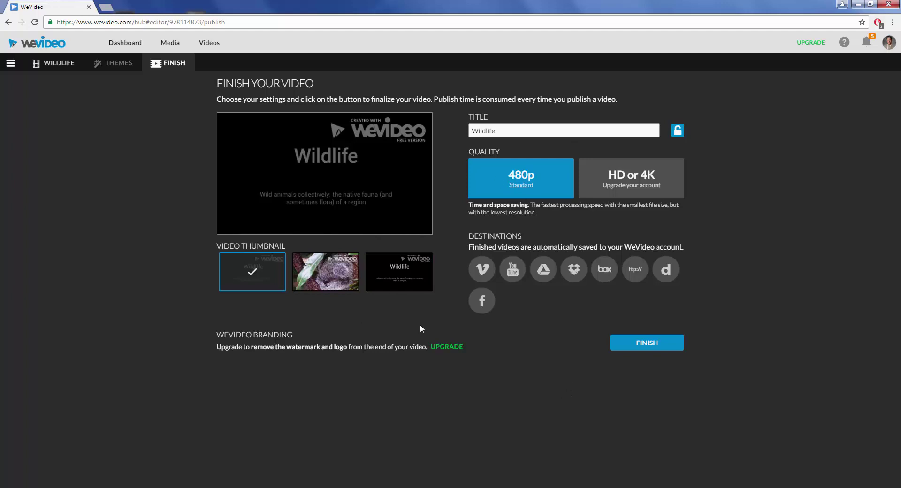
click(323, 281)
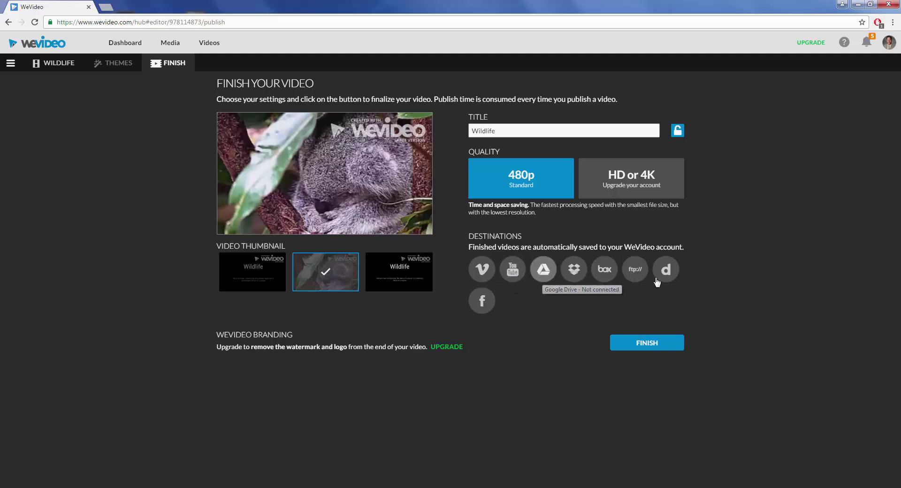
- Publish the video in 480p Standard quality and download the finished file
click(543, 272)
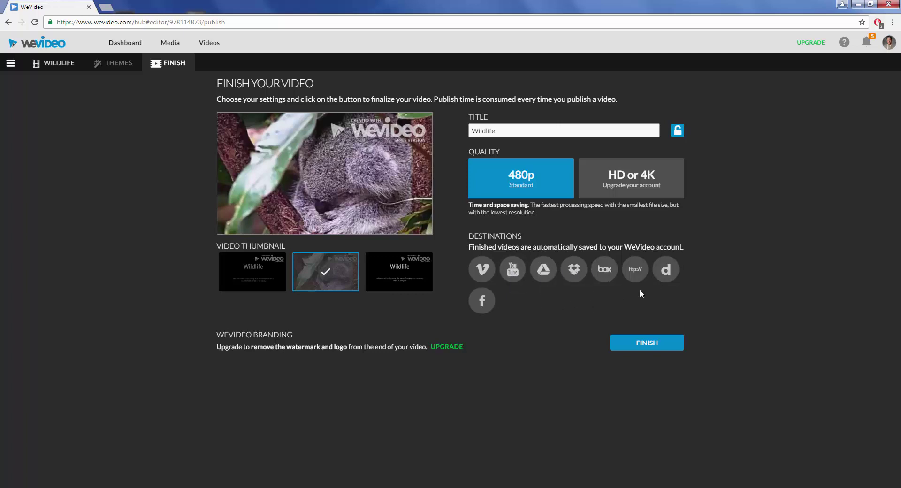
click(619, 344)
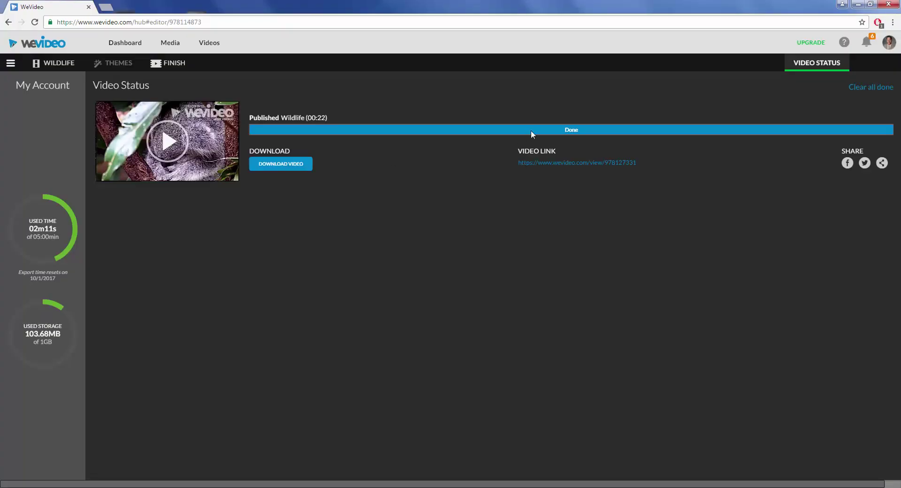
click(280, 165)
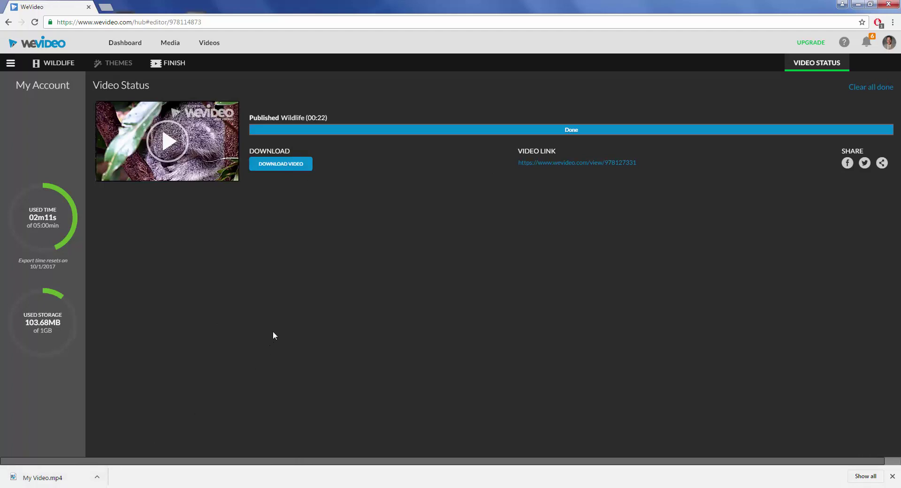
- Open the published video's link, copy its web address and paste it as a hyperlink into the blank Word document
click(573, 164)
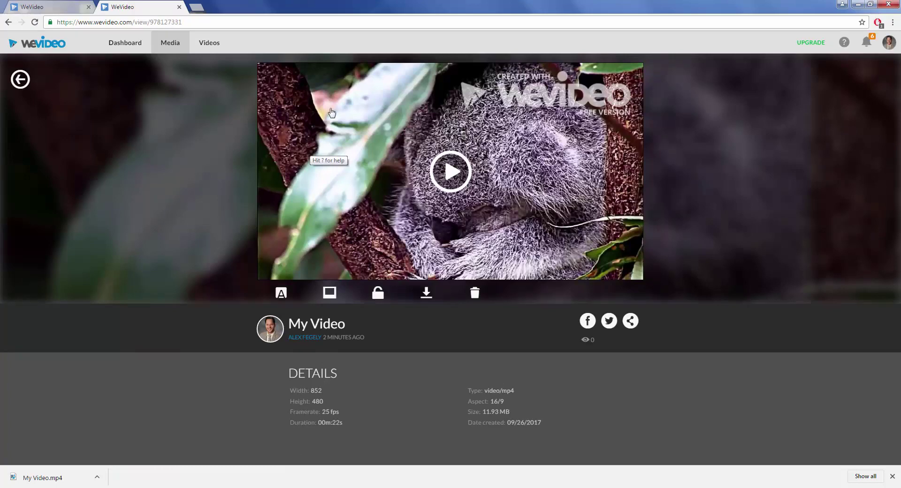
click(253, 19)
right_click(249, 25)
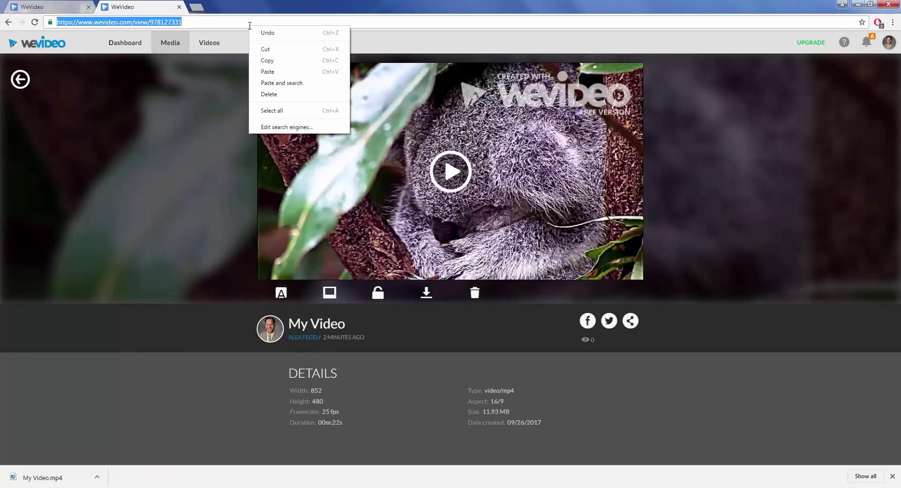
click(280, 60)
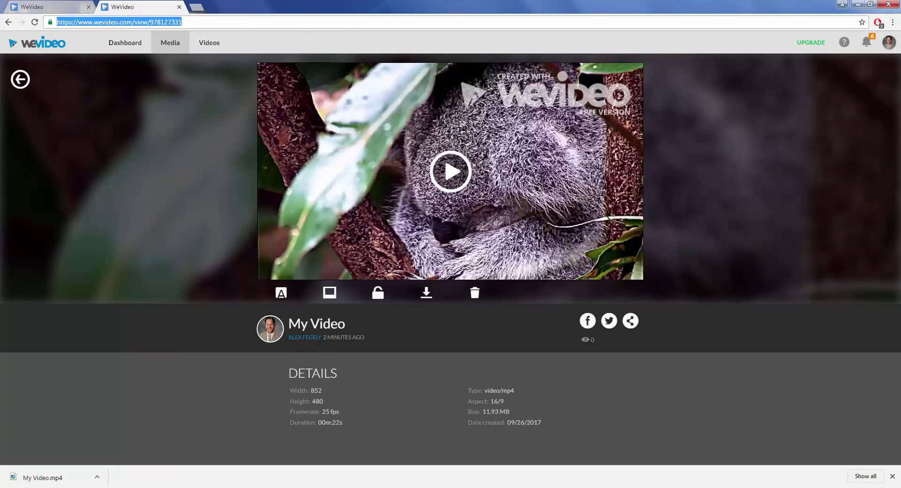
key(alt+Tab)
key(ctrl+v)
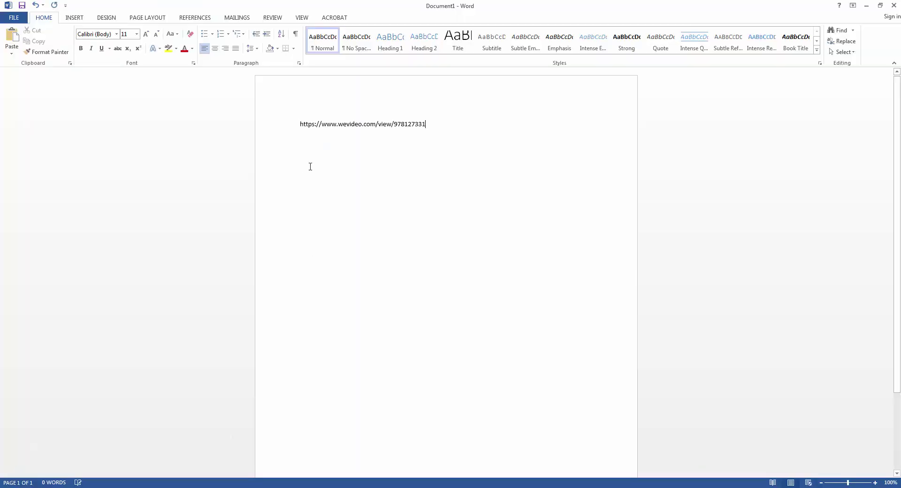
key(Return)
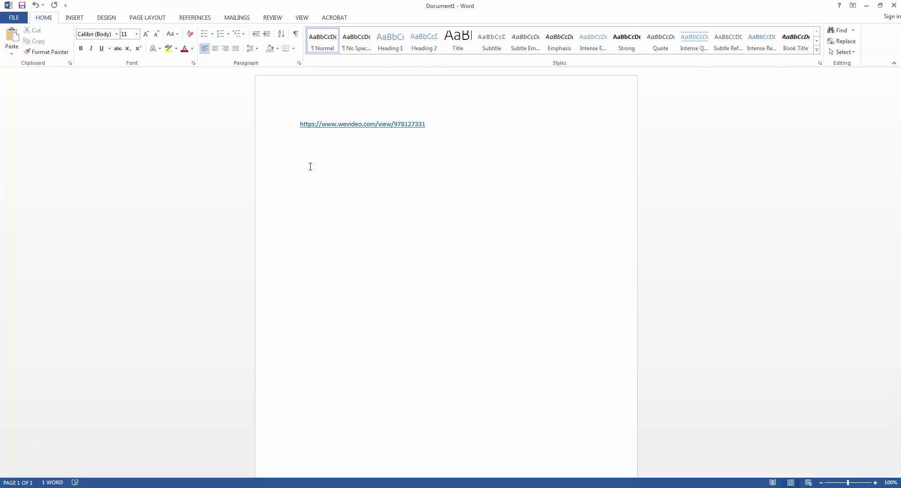